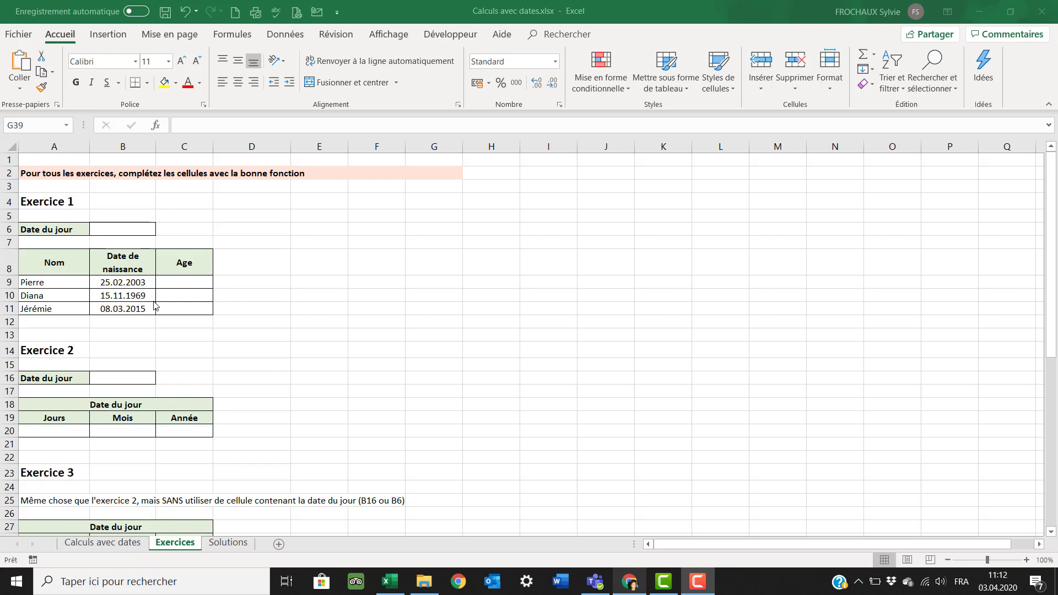
Step: Enter the formula =AUJOURDHUI() in the Date du jour cell B6 of Exercice 1
{"action": "left_click", "coordinate": [107, 229]}
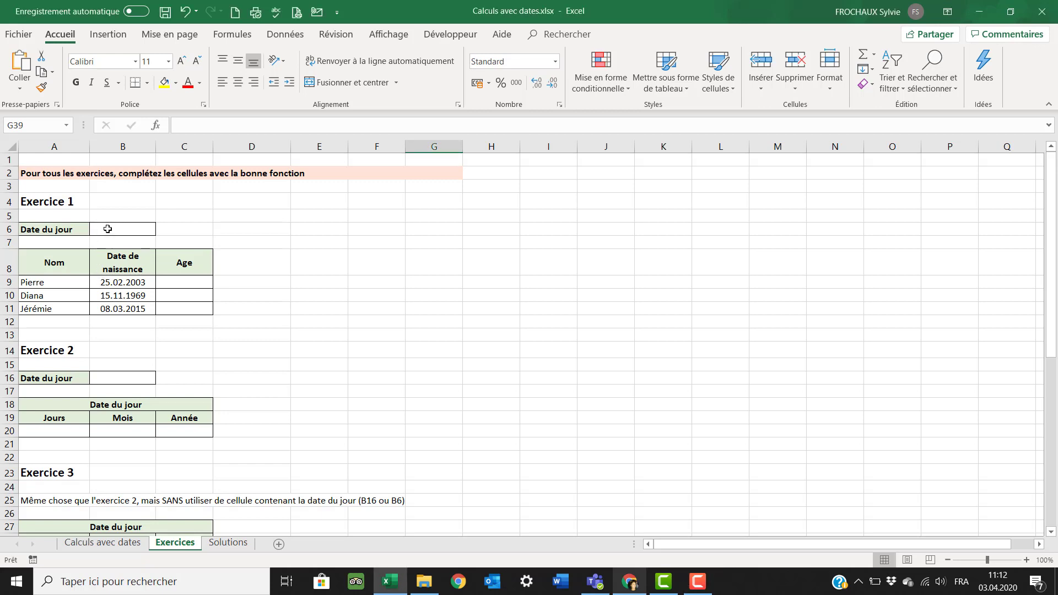
{"action": "left_click", "coordinate": [107, 228]}
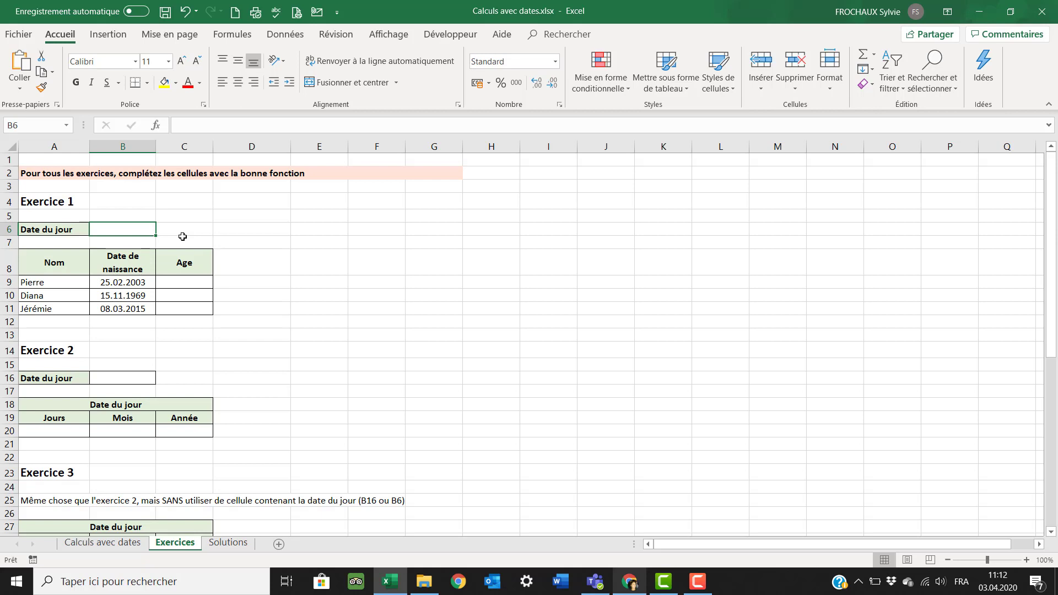
{"action": "type", "text": "=au"}
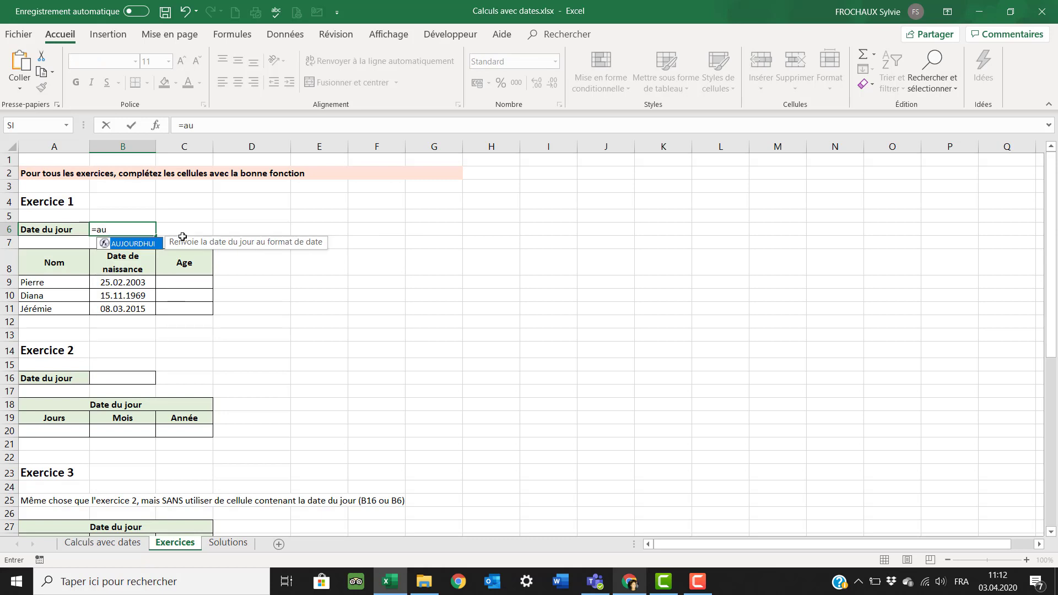
{"action": "key", "text": "Tab"}
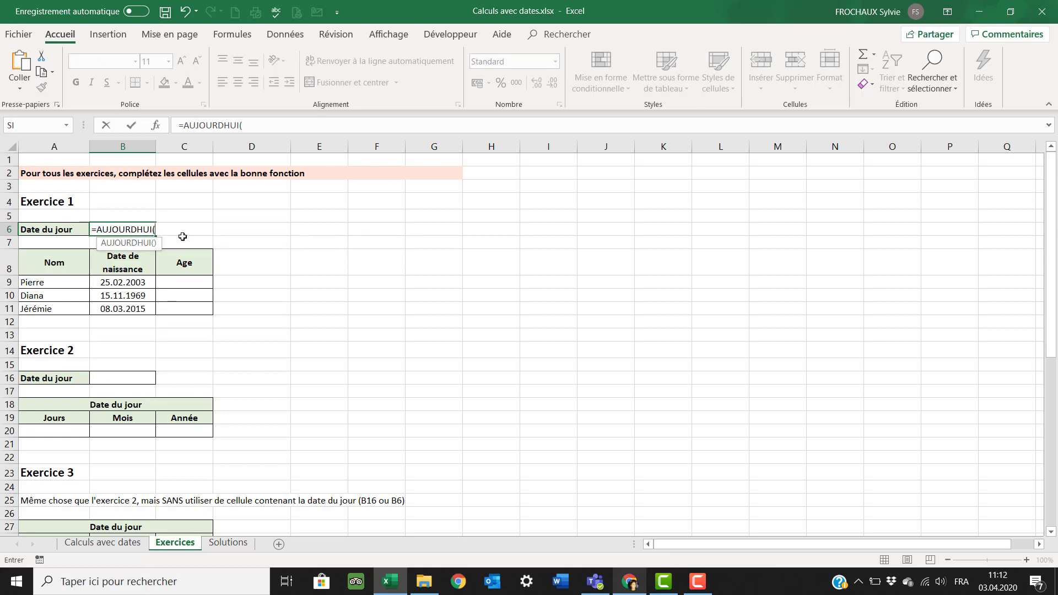
{"action": "type", "text": ")"}
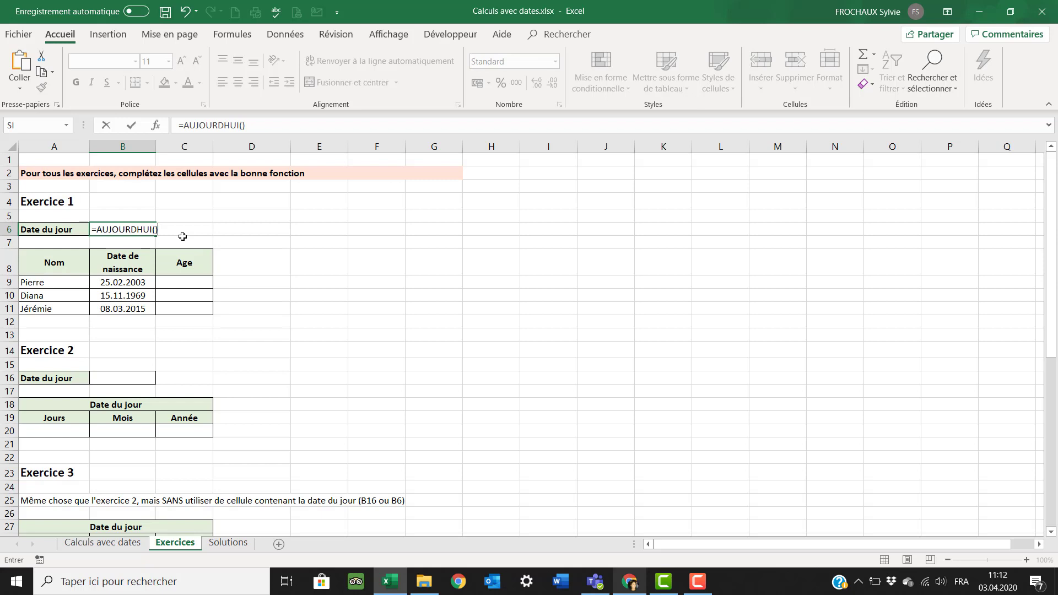
{"action": "key", "text": "Return"}
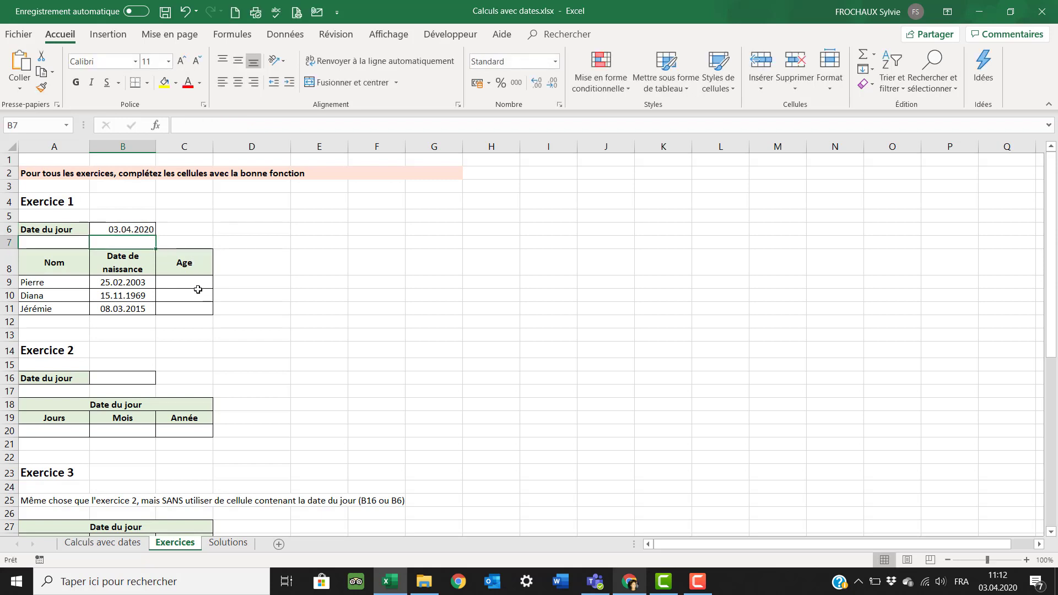
Step: Calculate the first person's age in C9 with the formula =DATEDIF(B9;$B$6;"y")
{"action": "left_click", "coordinate": [195, 283]}
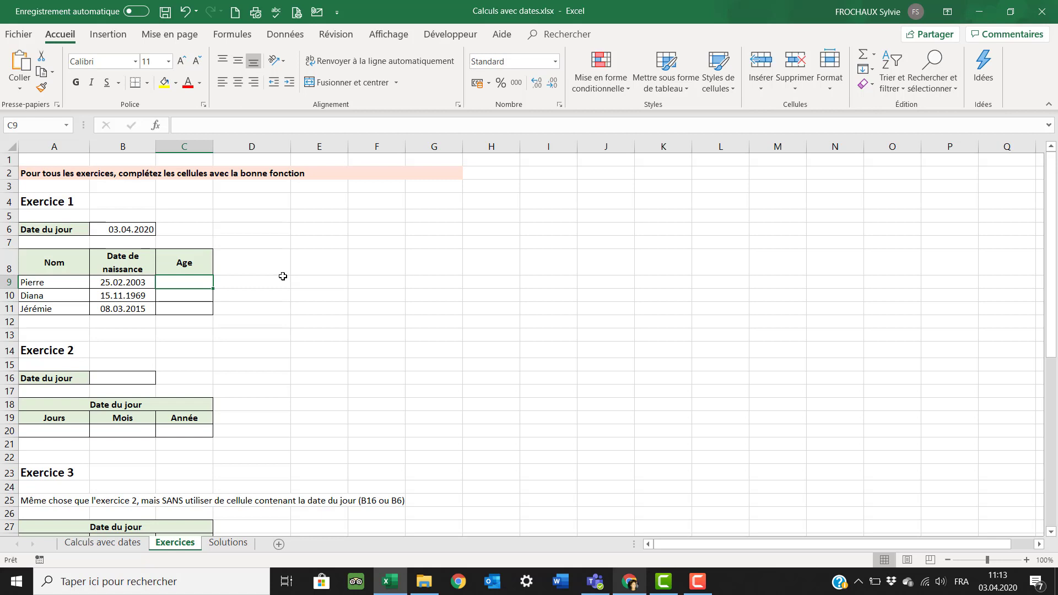
{"action": "type", "text": "=d"}
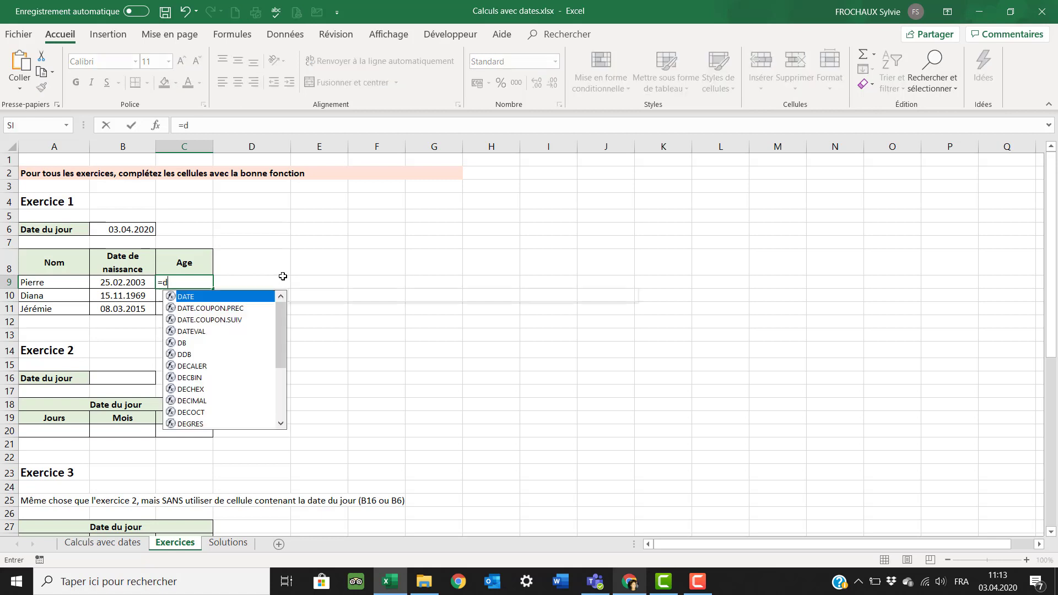
{"action": "type", "text": "atedif"}
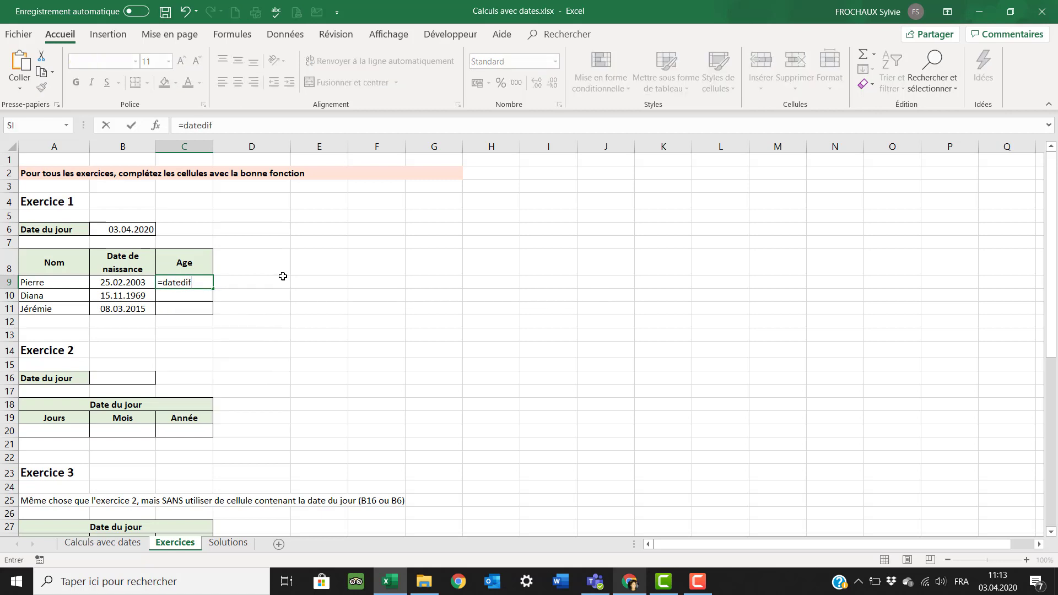
{"action": "type", "text": "("}
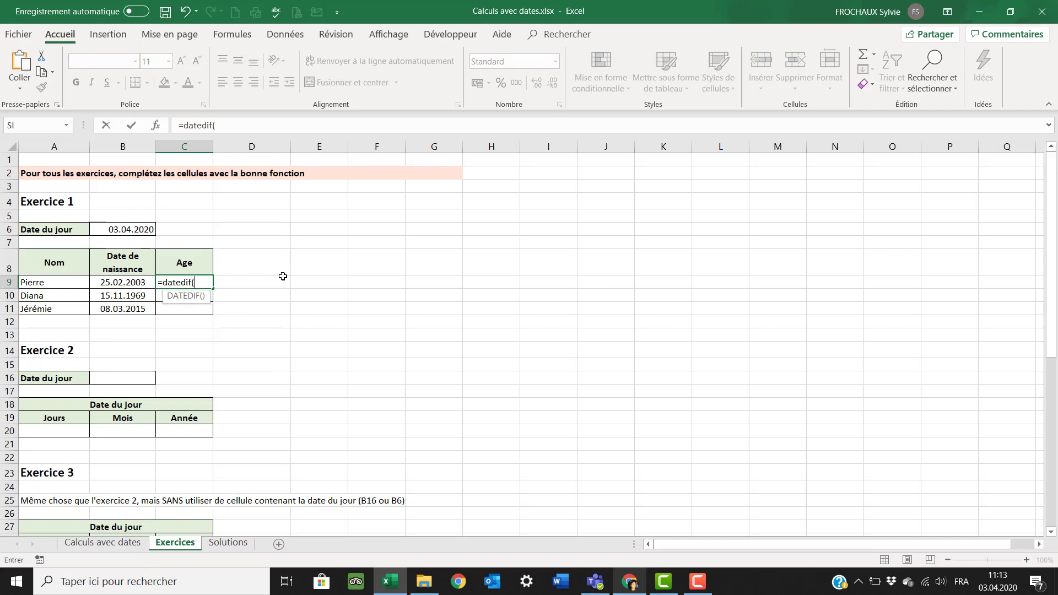
{"action": "left_click", "coordinate": [123, 282]}
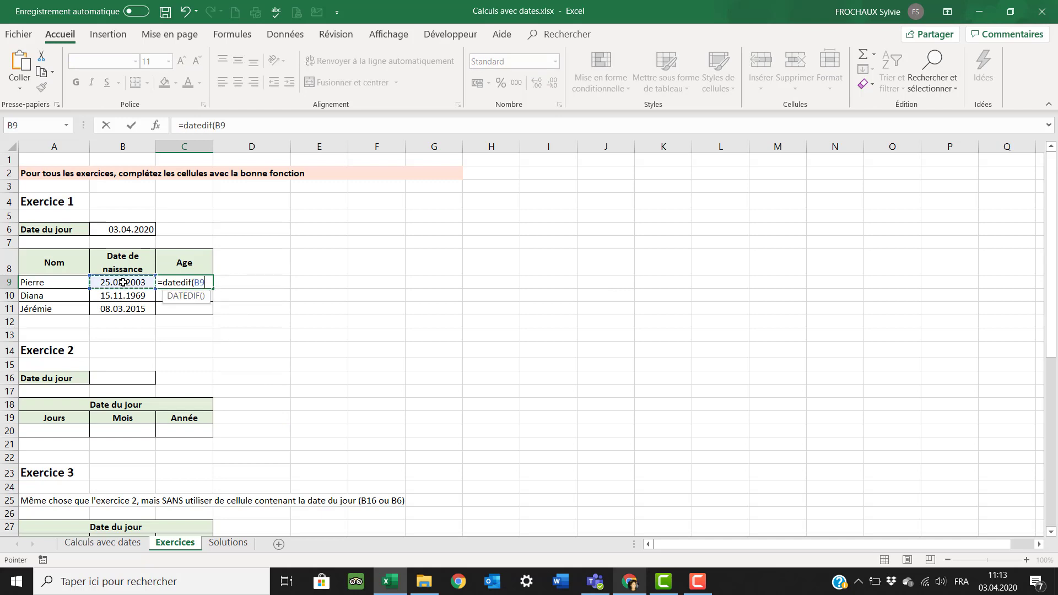
{"action": "type", "text": ";"}
{"action": "left_click", "coordinate": [132, 231]}
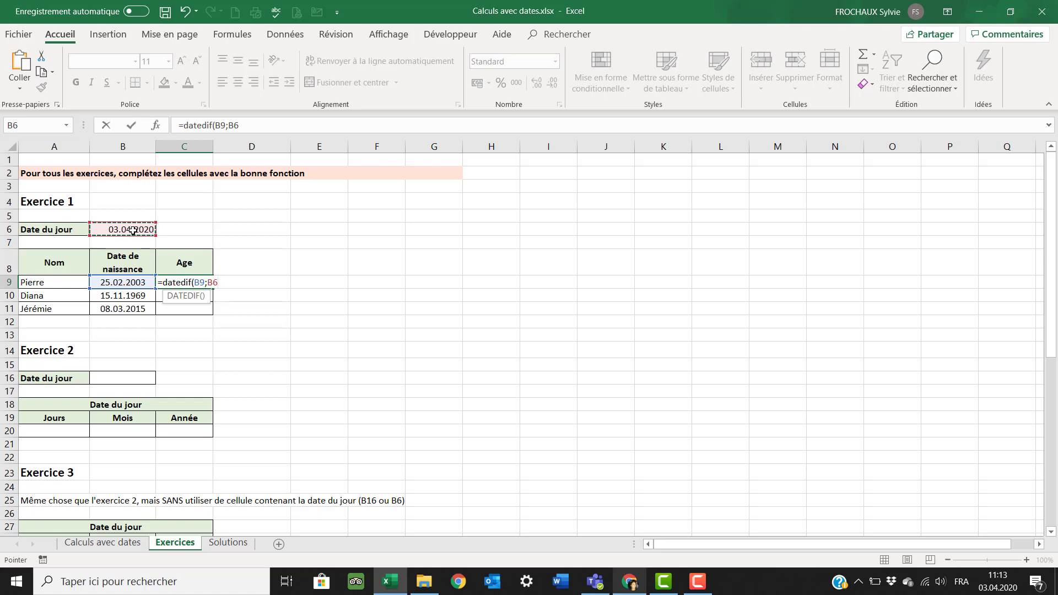
{"action": "key", "text": "F4"}
{"action": "type", "text": ";"}
{"action": "type", "text": "\"y"}
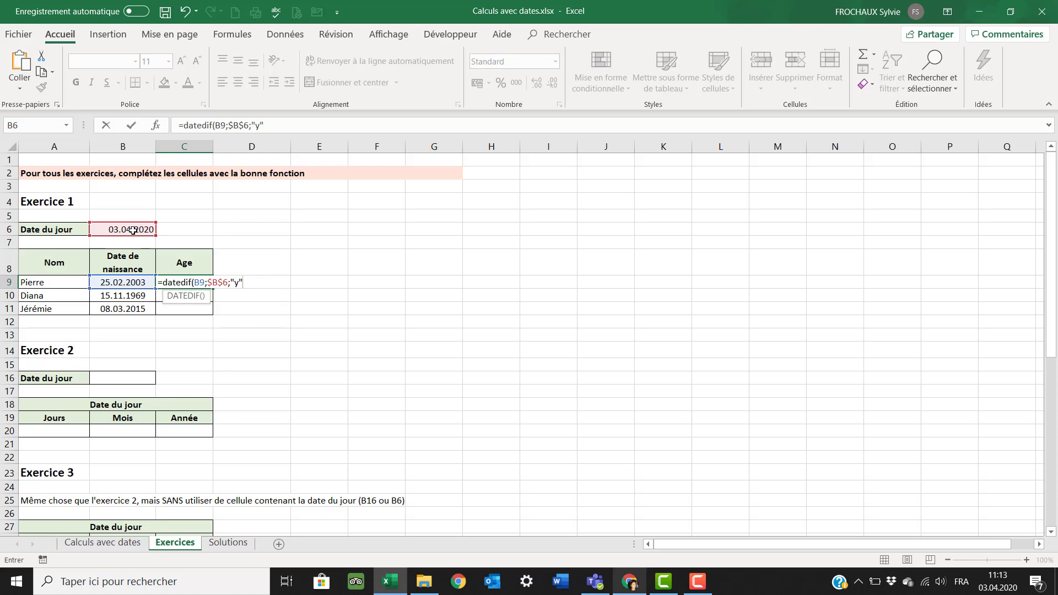
{"action": "type", "text": ")"}
{"action": "key", "text": "Return"}
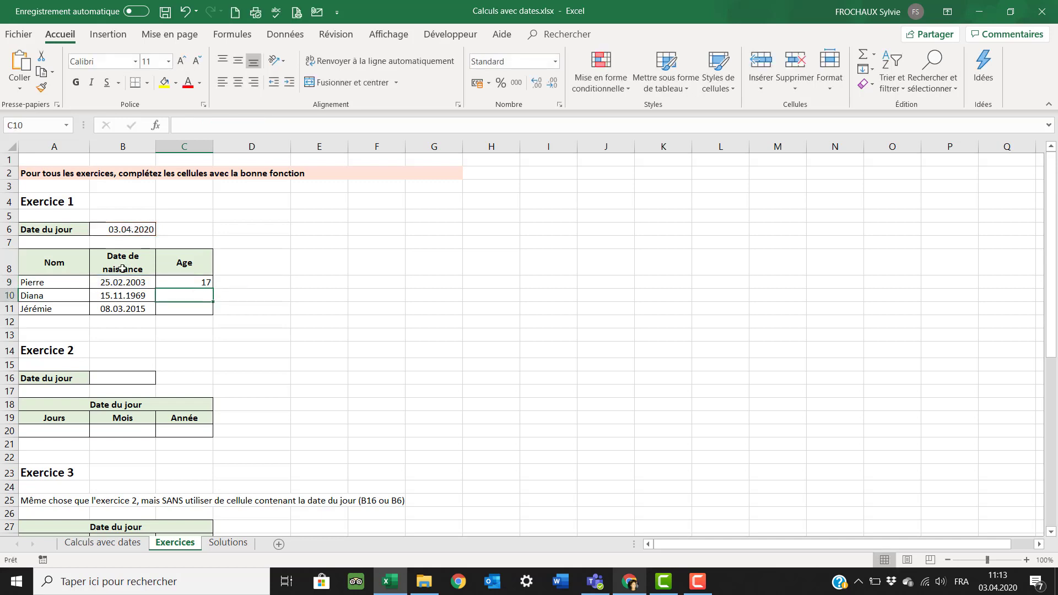
Step: Apply the custom number format Standard "ans" to the age in C9 and fill the cell down to C11
{"action": "left_click", "coordinate": [182, 282]}
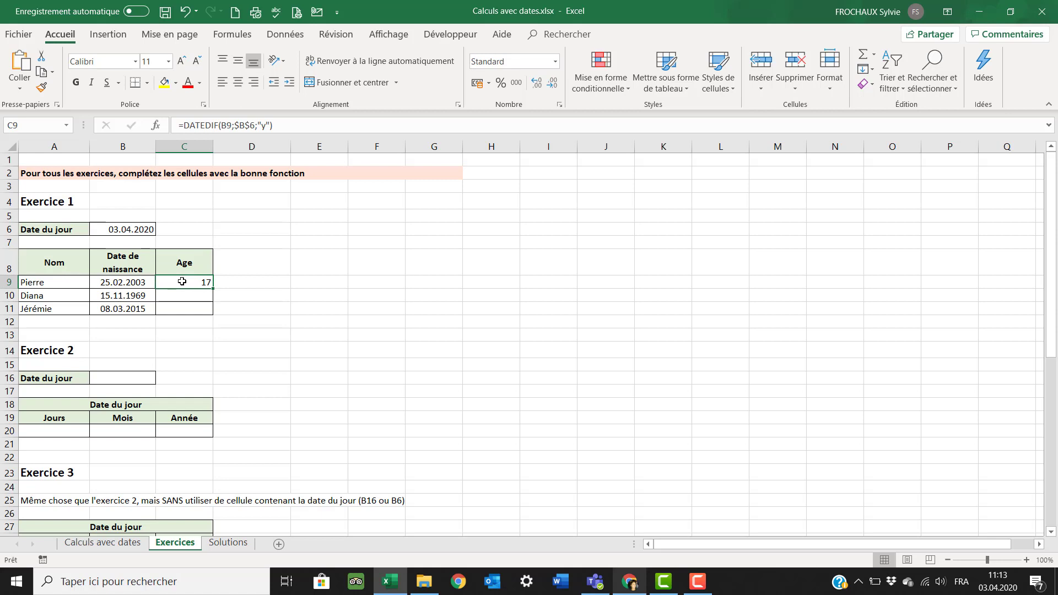
{"action": "left_click", "coordinate": [555, 61]}
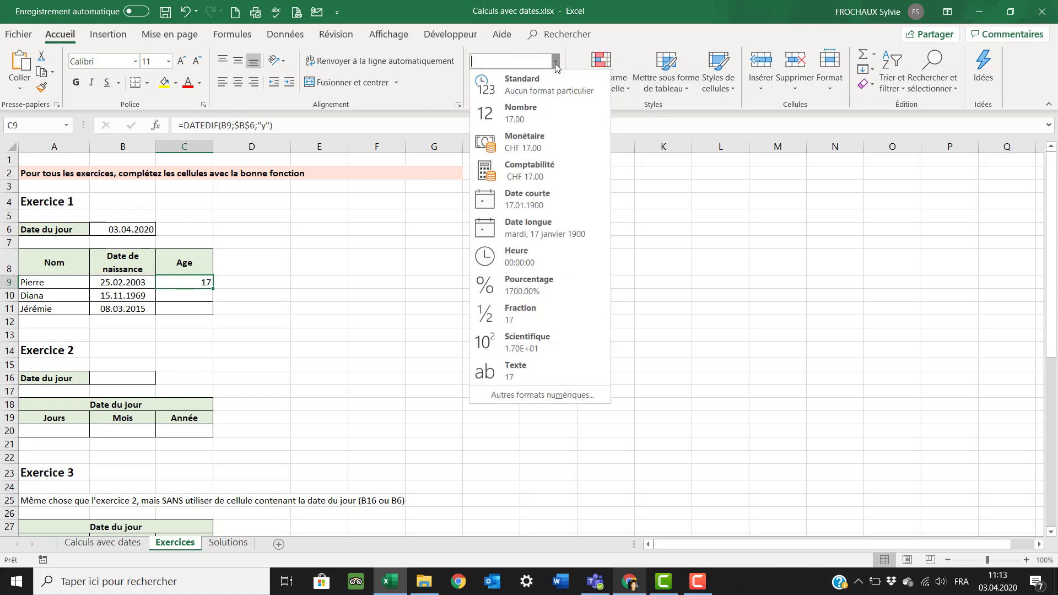
{"action": "left_click", "coordinate": [565, 395]}
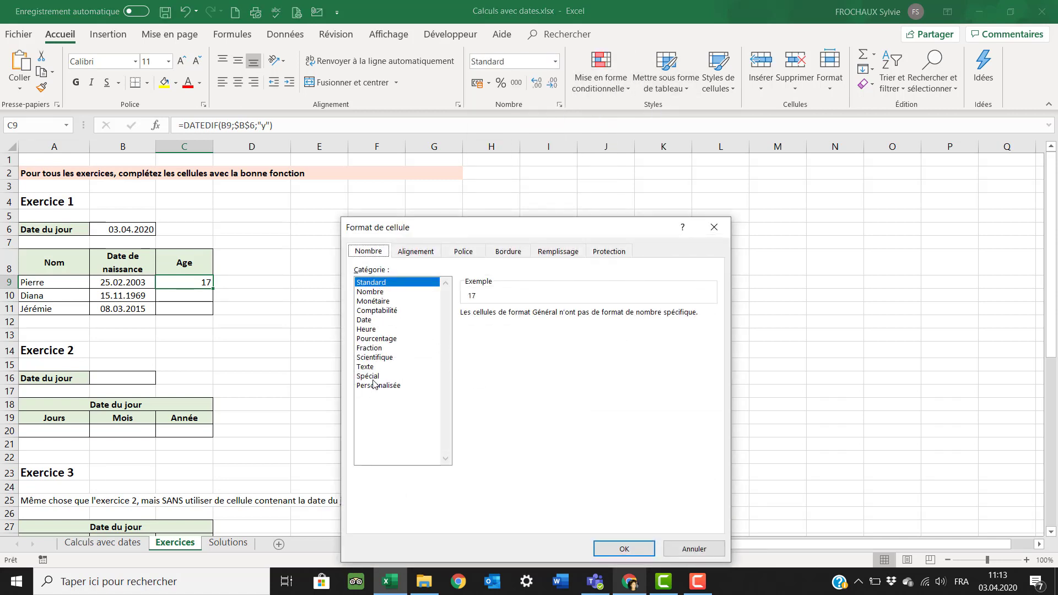
{"action": "left_click", "coordinate": [372, 387]}
{"action": "left_click", "coordinate": [505, 323]}
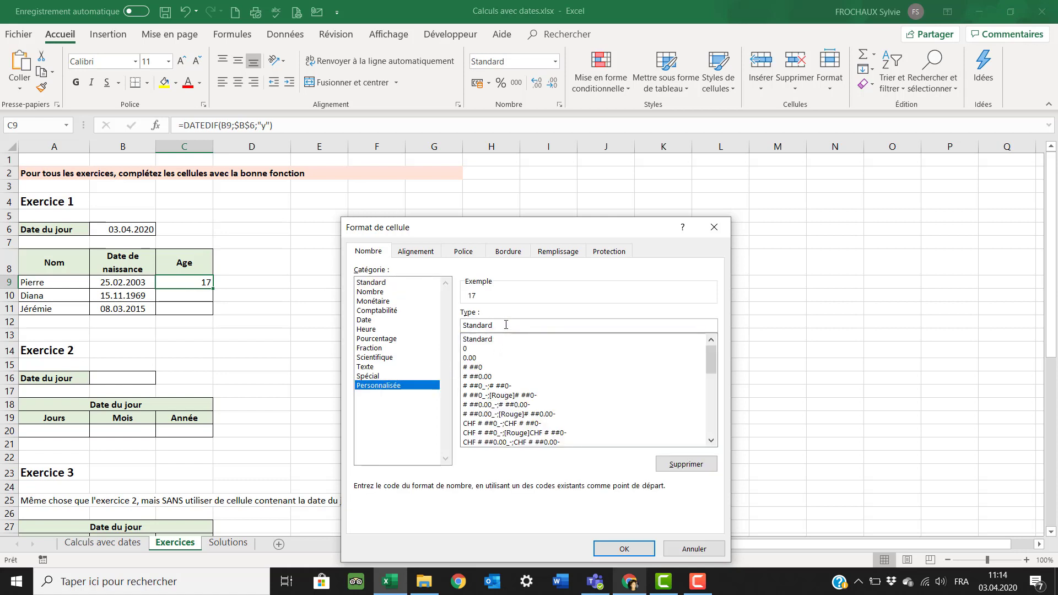
{"action": "type", "text": "\"ans\""}
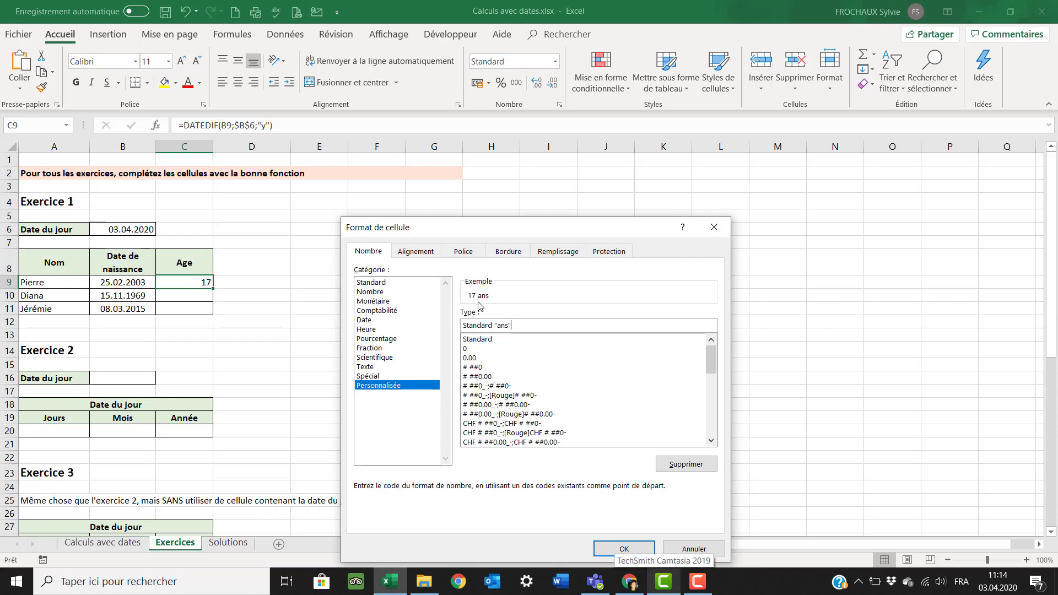
{"action": "left_click", "coordinate": [623, 548]}
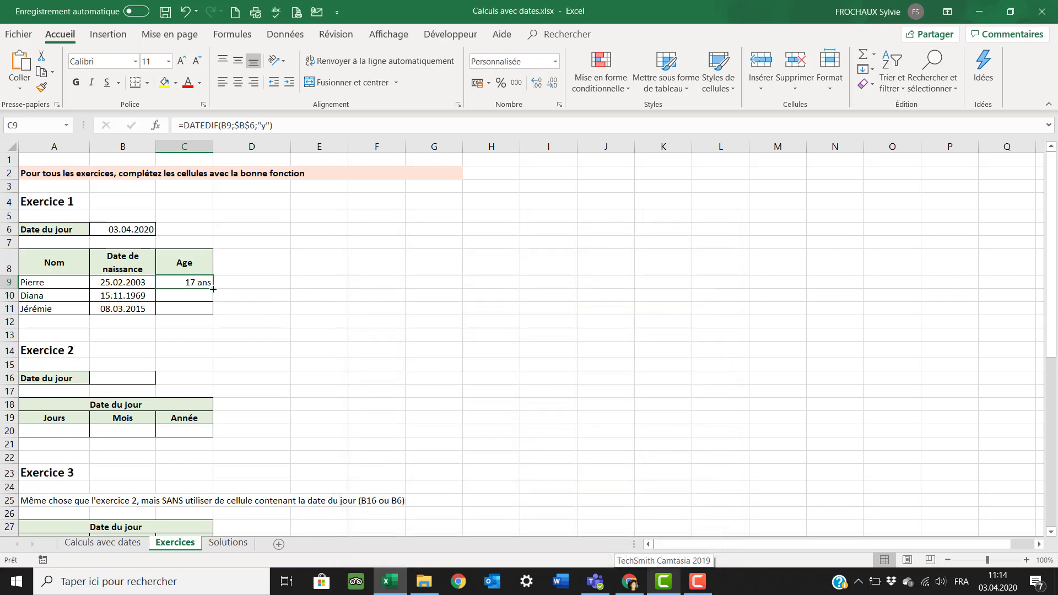
{"action": "left_click_drag", "start_coordinate": [213, 288], "coordinate": [221, 319]}
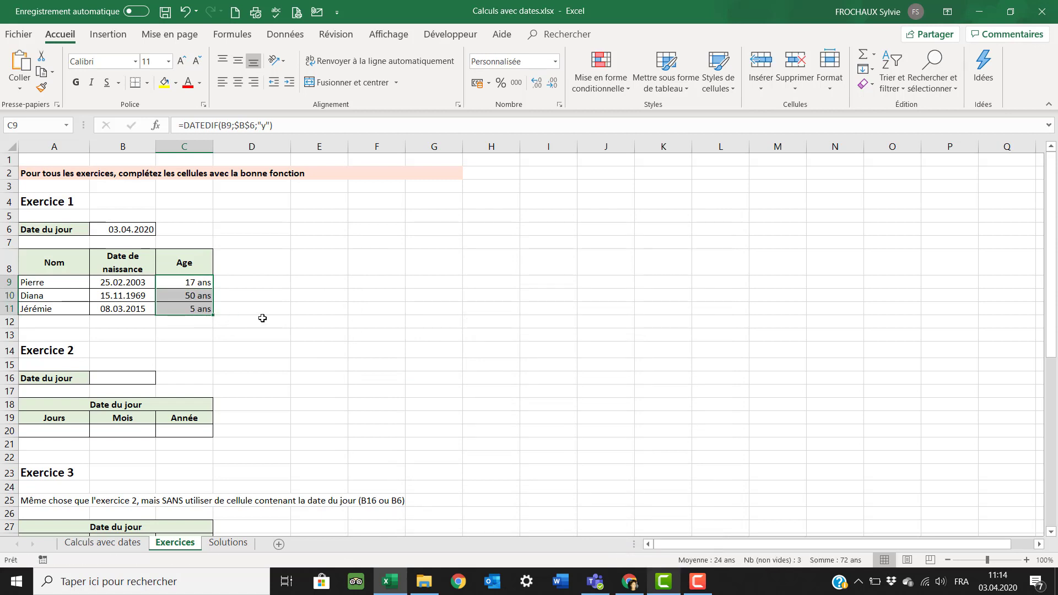
Step: Enter the formula =AUJOURDHUI() in the Date du jour cell B16 of Exercice 2
{"action": "scroll", "coordinate": [262, 318], "scroll_direction": "down", "scroll_amount": 1}
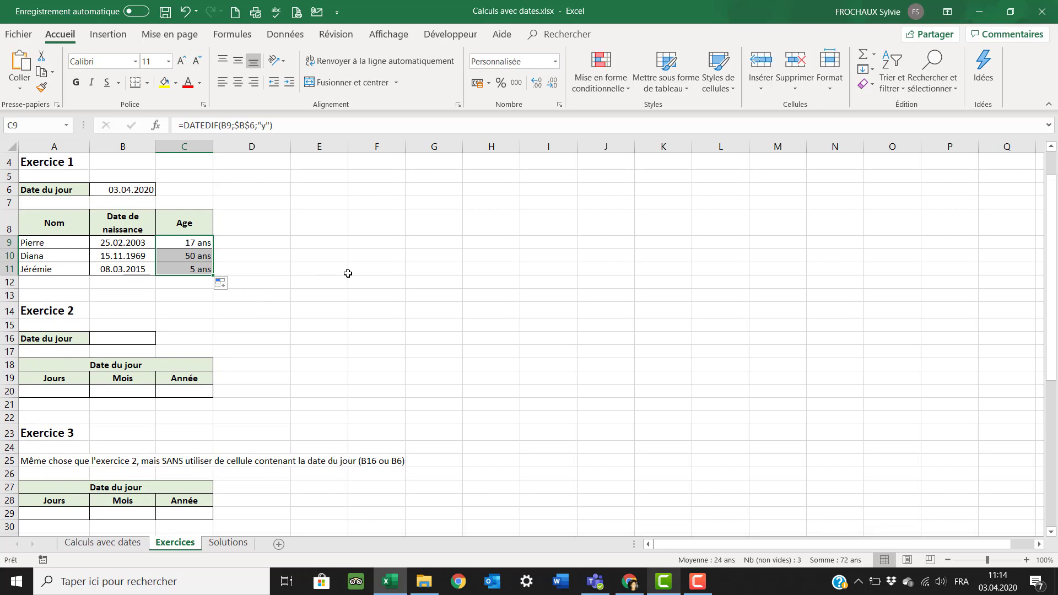
{"action": "scroll", "coordinate": [348, 273], "scroll_direction": "down", "scroll_amount": 3}
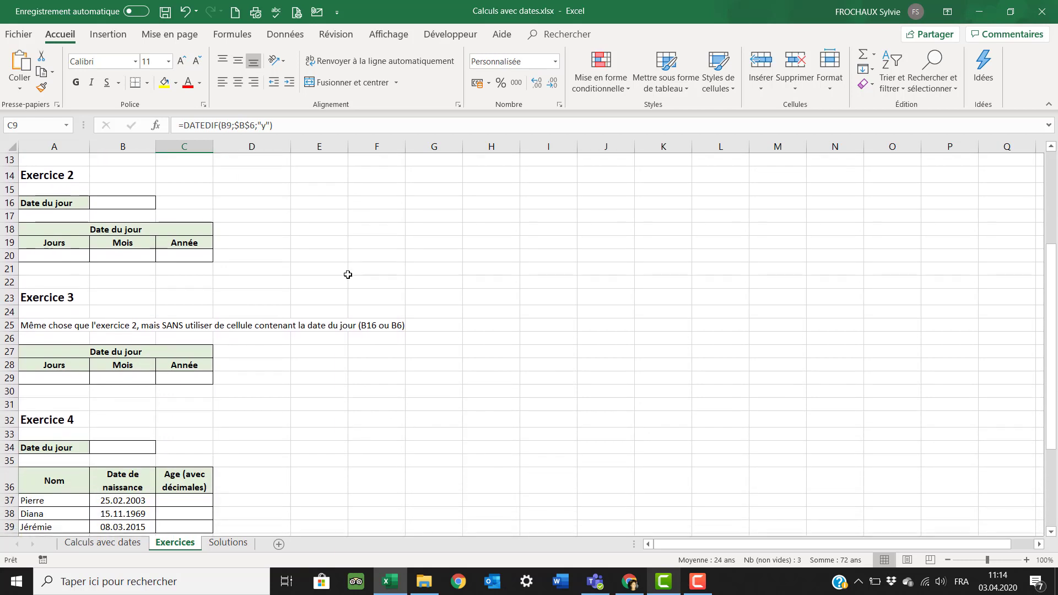
{"action": "left_click", "coordinate": [114, 201]}
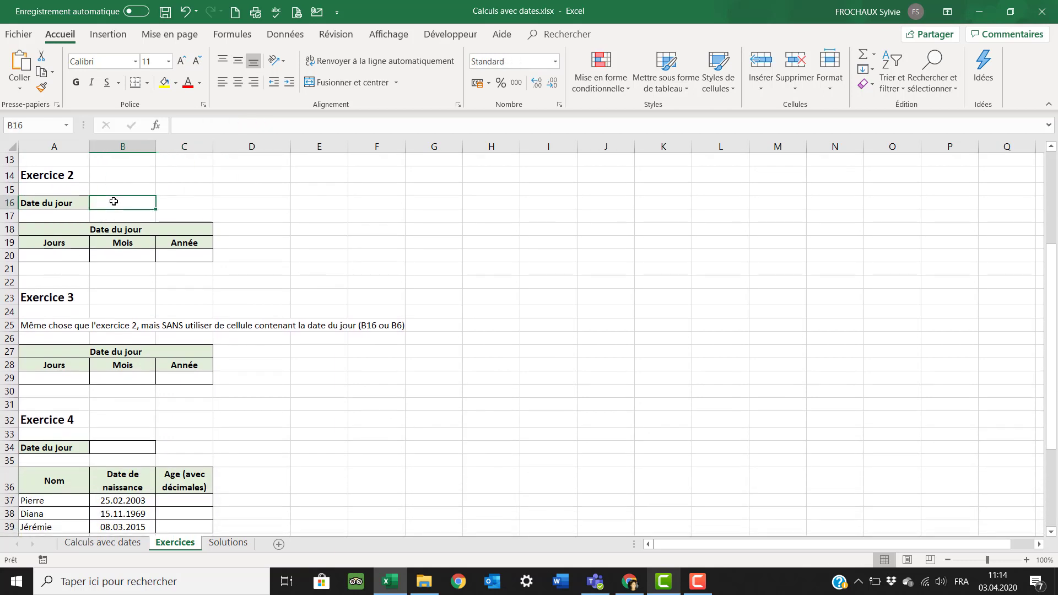
{"action": "left_click", "coordinate": [56, 256]}
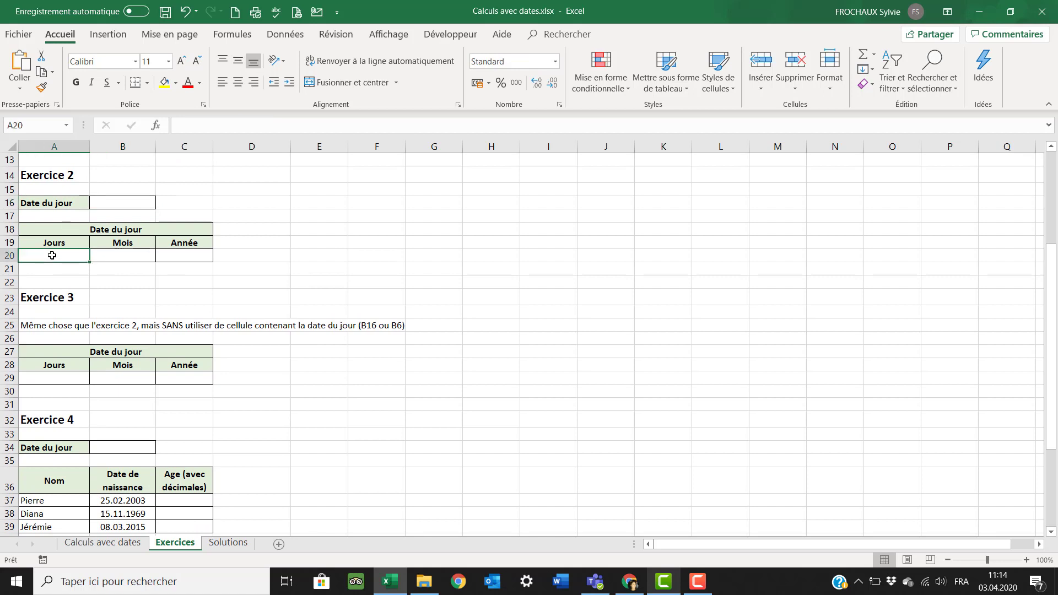
{"action": "left_click", "coordinate": [124, 258]}
{"action": "left_click", "coordinate": [188, 253]}
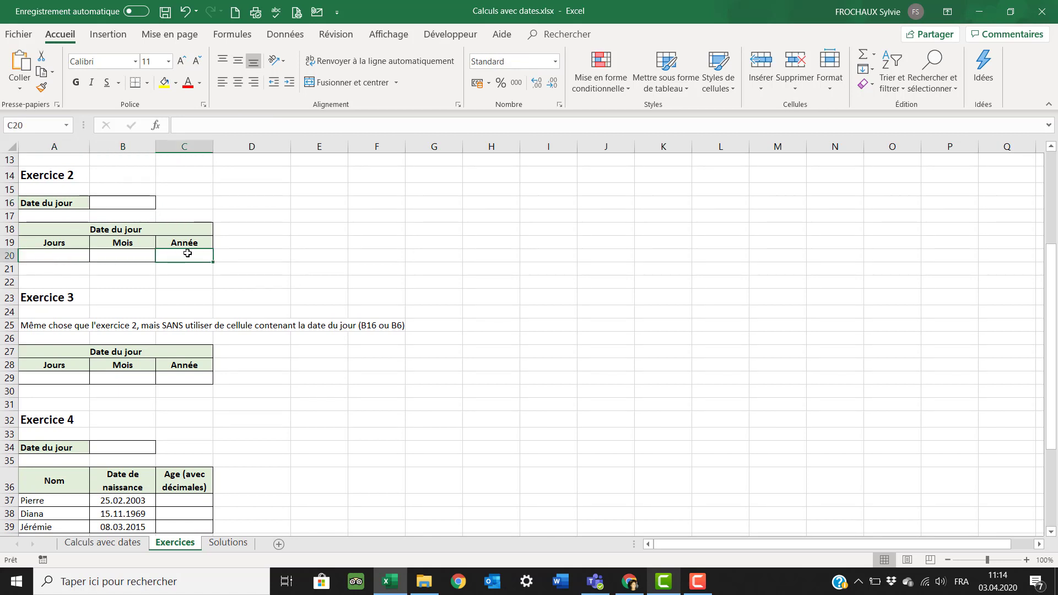
{"action": "left_click", "coordinate": [121, 200]}
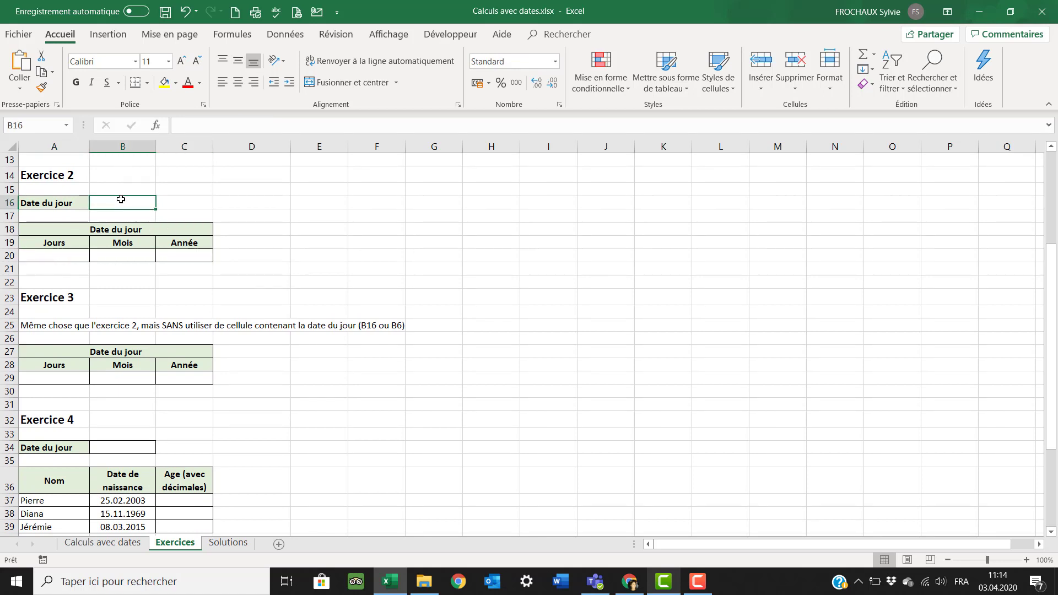
{"action": "type", "text": "="}
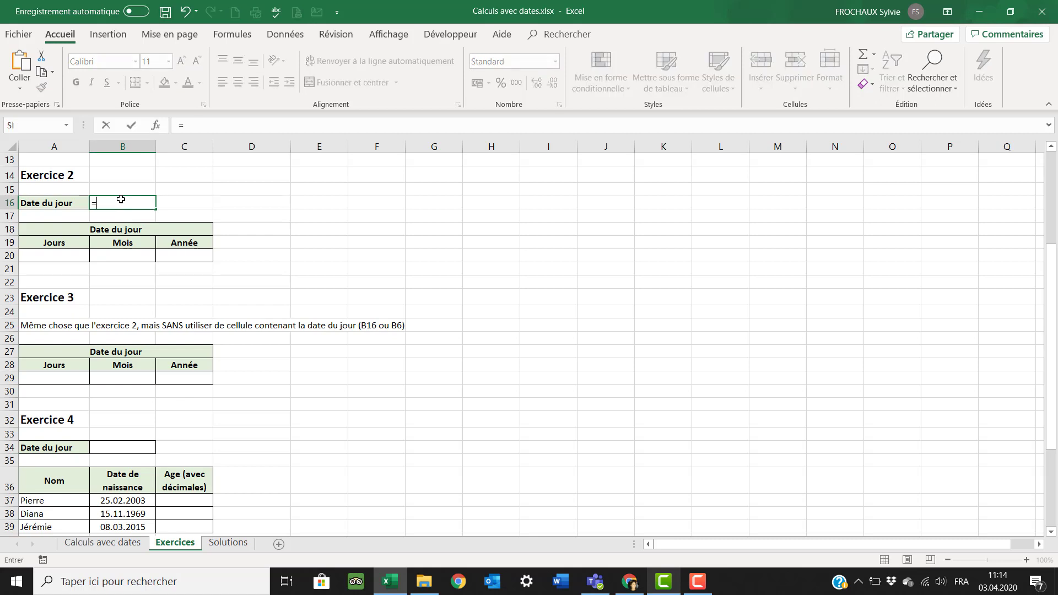
{"action": "type", "text": "au"}
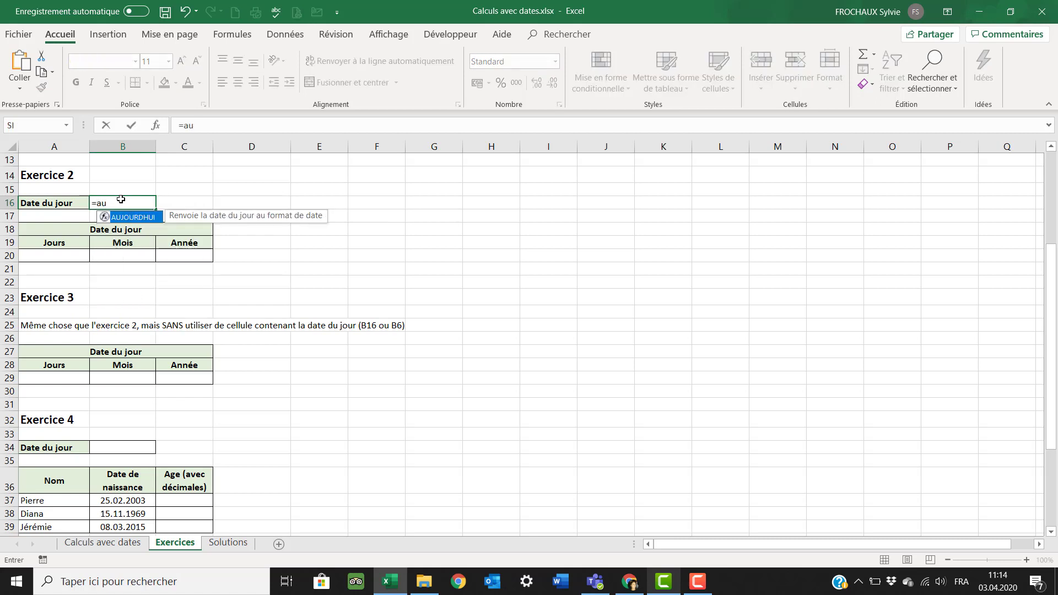
{"action": "key", "text": "Tab"}
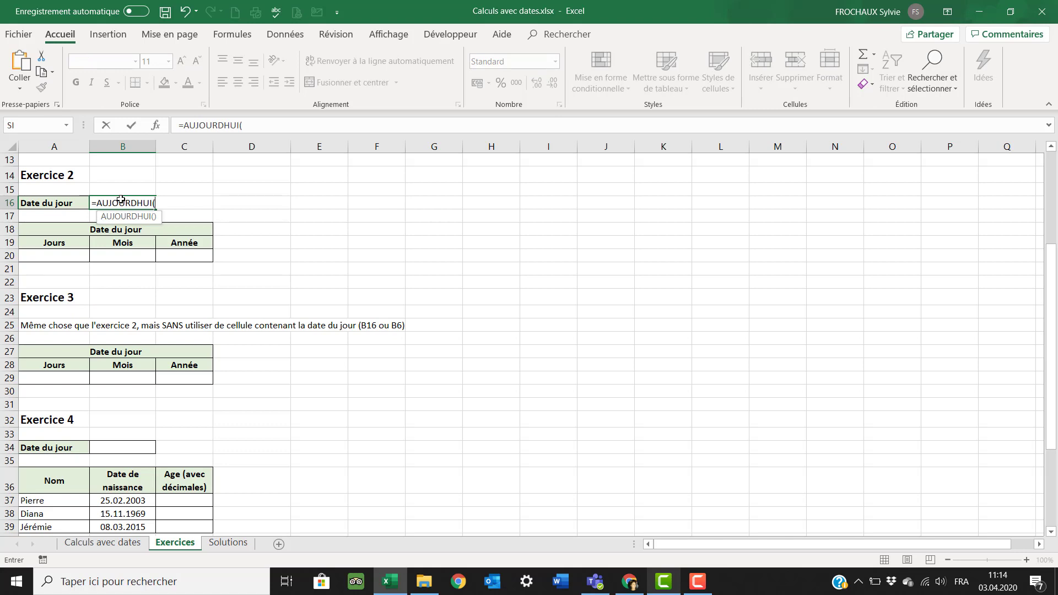
{"action": "type", "text": ")"}
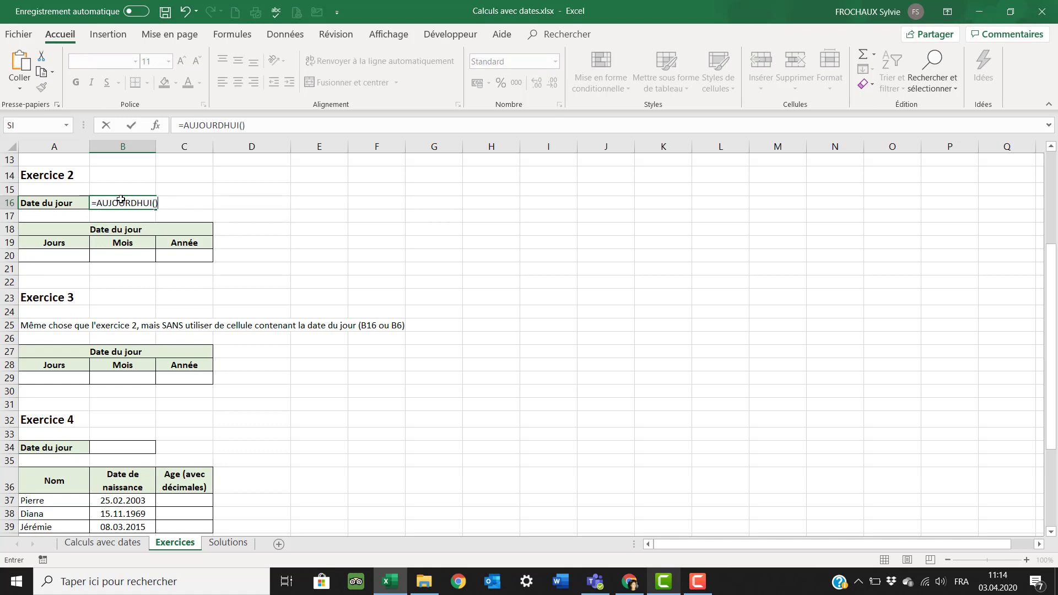
{"action": "key", "text": "Return"}
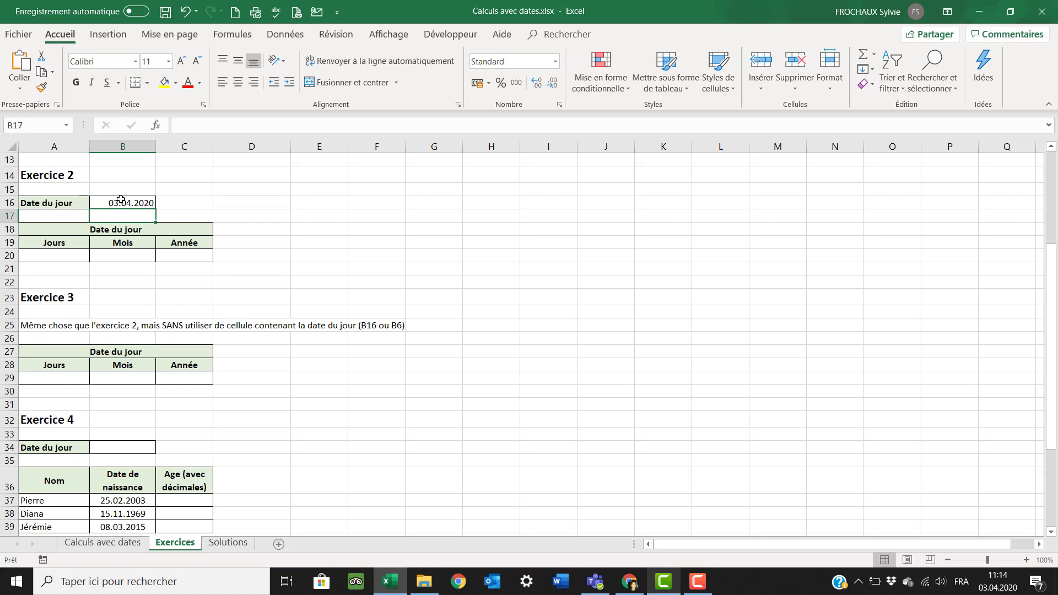
Step: Extract the day from the Exercice 2 date into Jours cell A20 with the formula =JOUR(B16)
{"action": "left_click", "coordinate": [64, 256]}
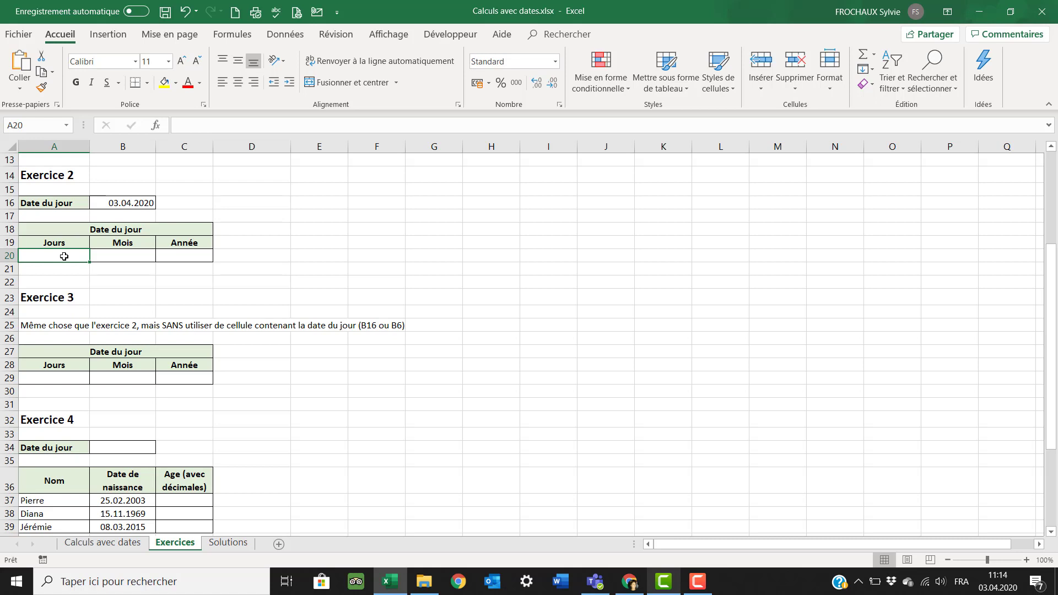
{"action": "type", "text": "=jou"}
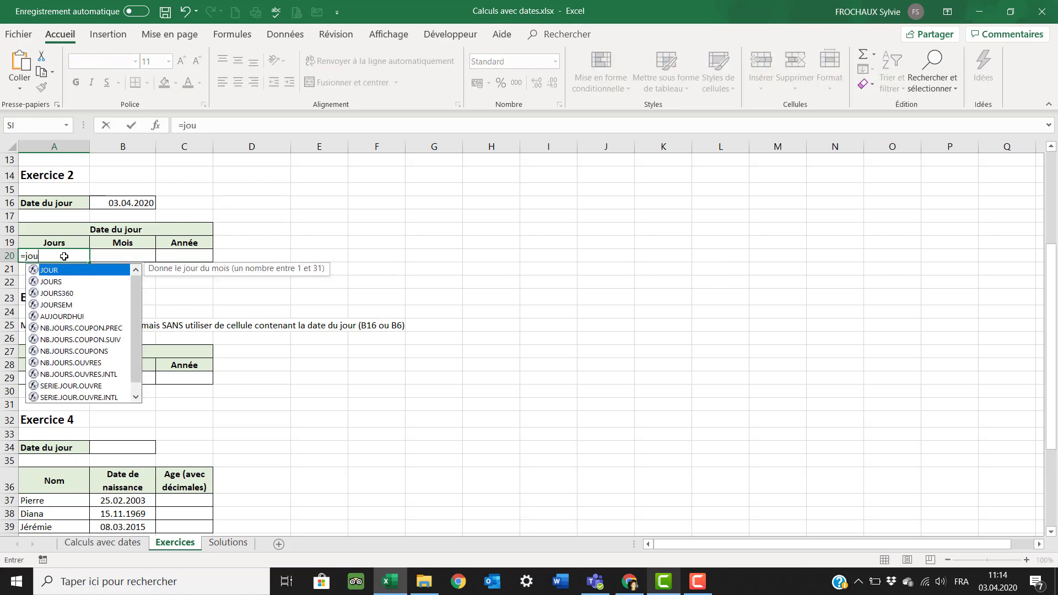
{"action": "double_click", "coordinate": [77, 270]}
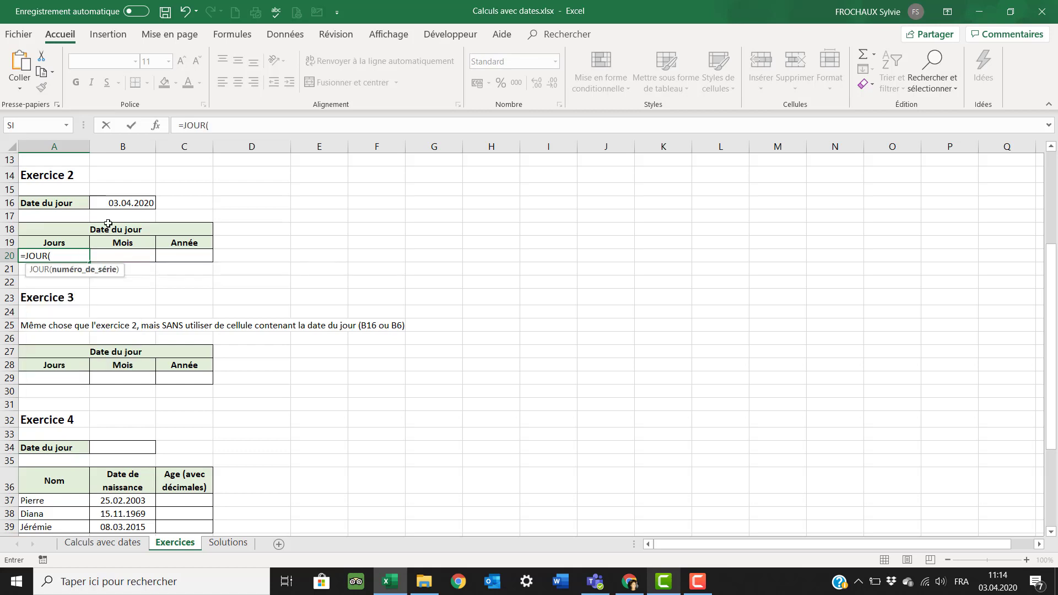
{"action": "left_click", "coordinate": [123, 203]}
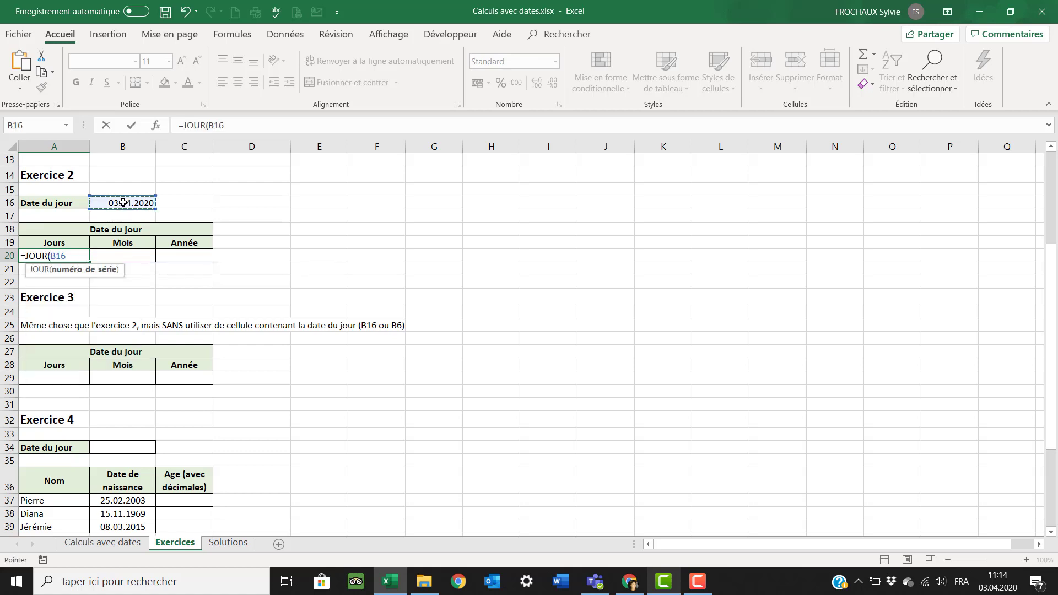
{"action": "type", "text": ")"}
{"action": "key", "text": "Return"}
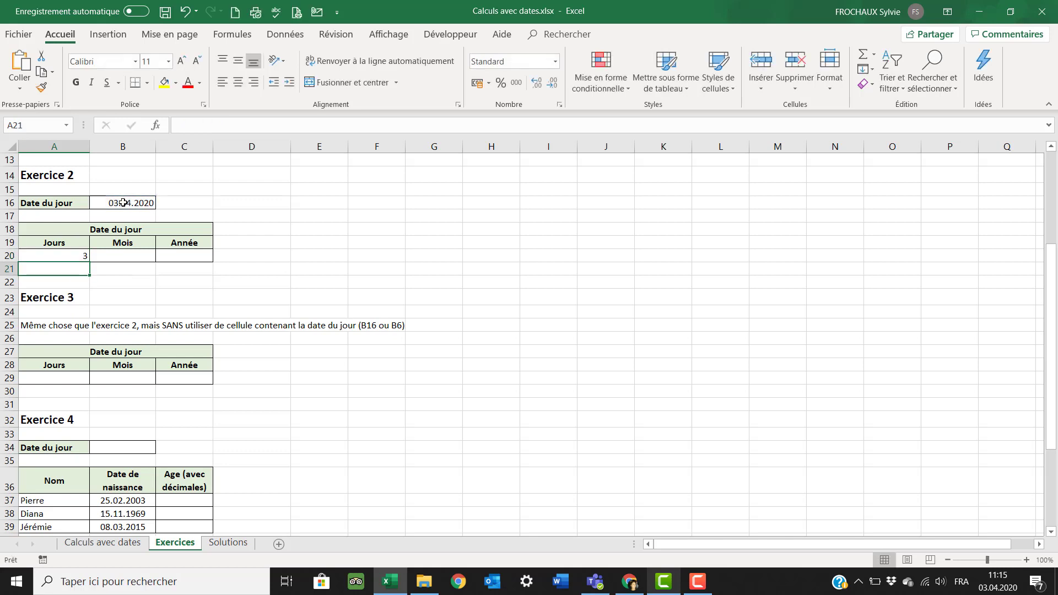
Step: Extract the month from the Exercice 2 date into Mois cell B20 with the formula =MOIS(B16)
{"action": "left_click", "coordinate": [113, 257]}
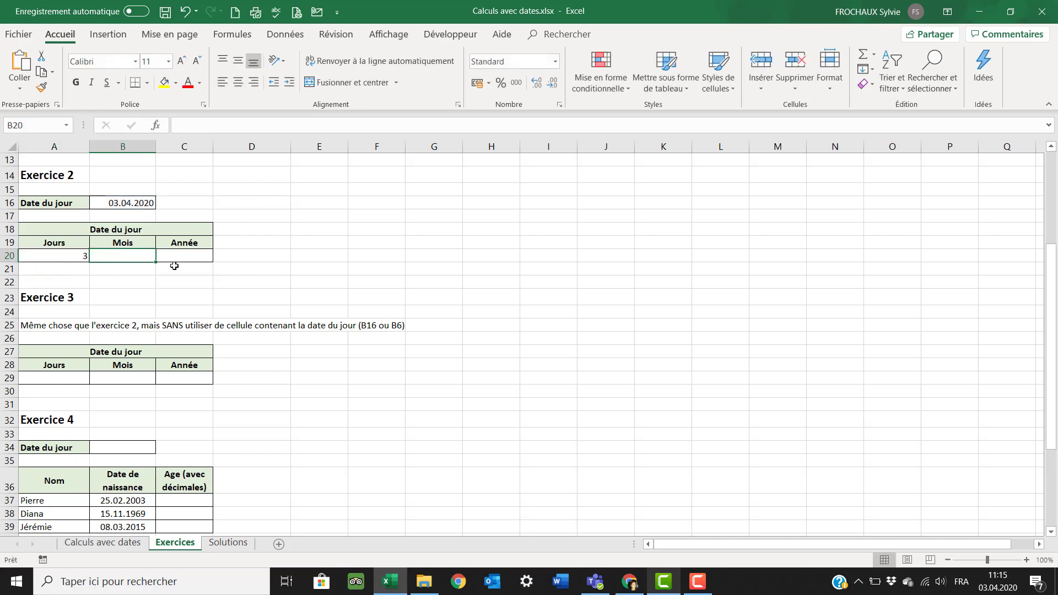
{"action": "type", "text": "="}
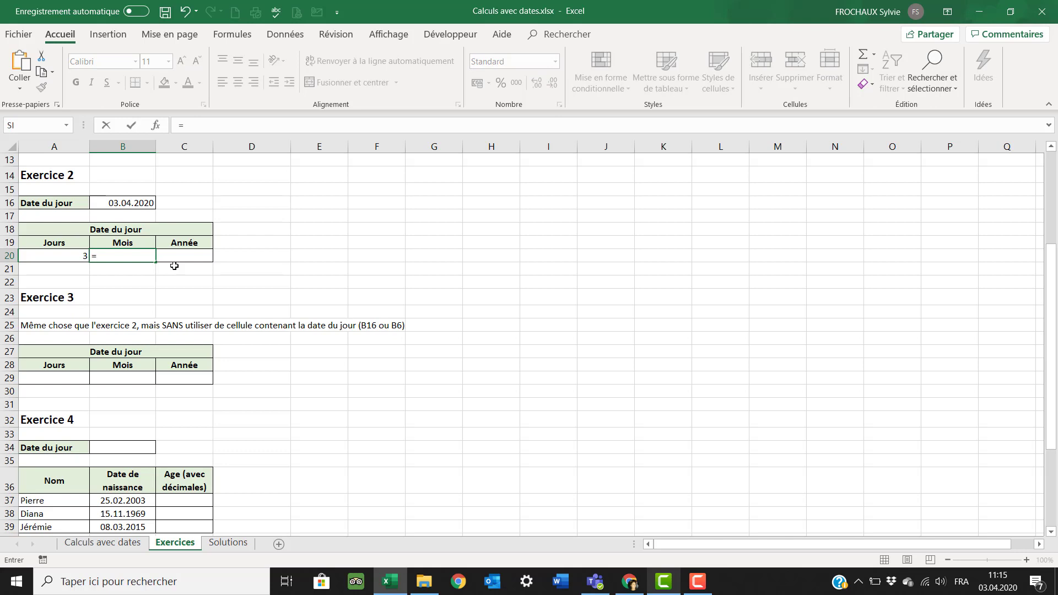
{"action": "type", "text": "moi"}
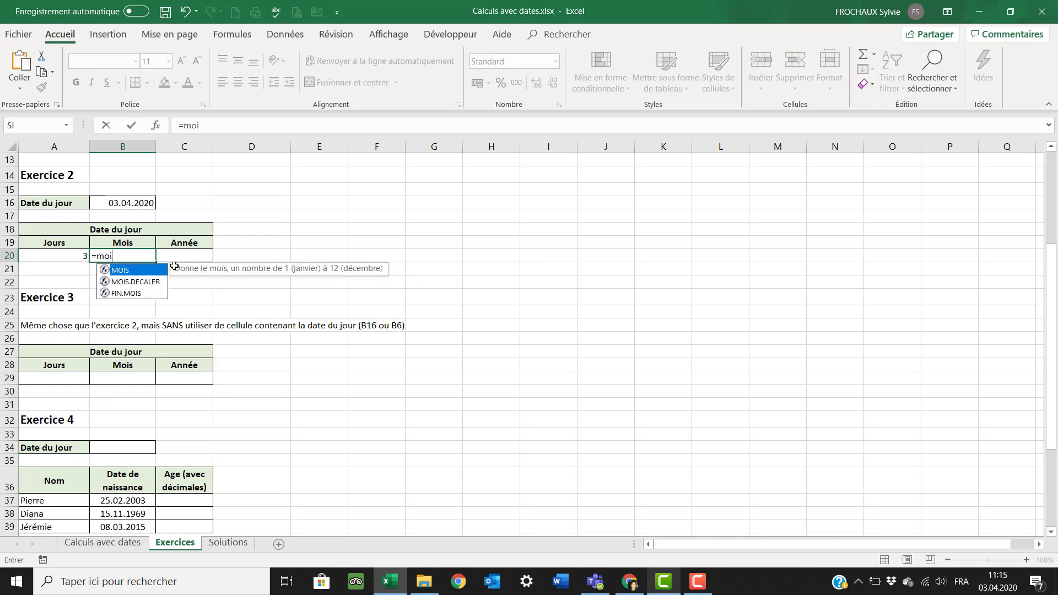
{"action": "key", "text": "Tab"}
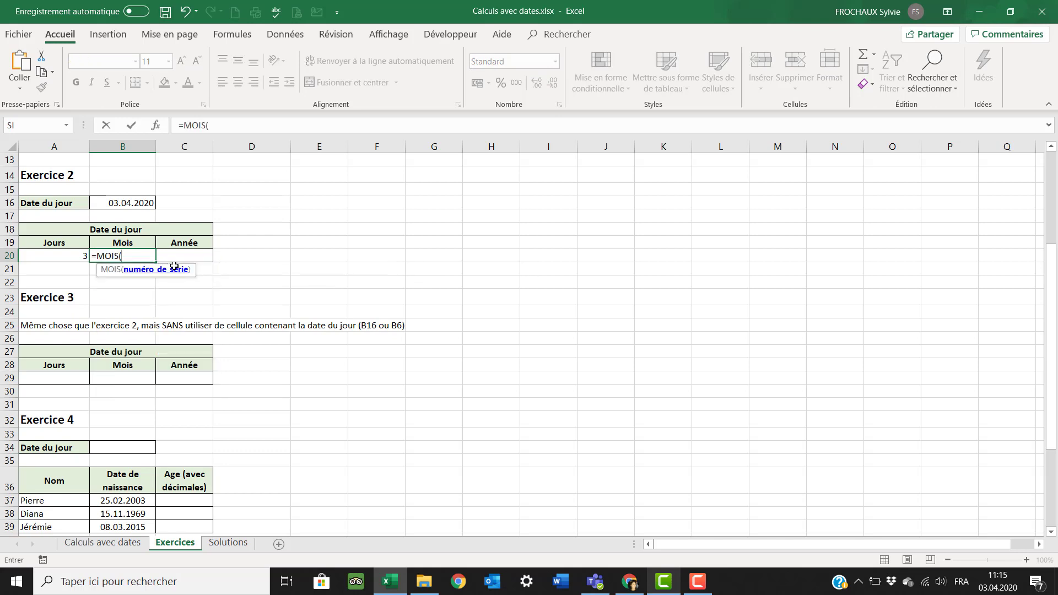
{"action": "left_click", "coordinate": [131, 201]}
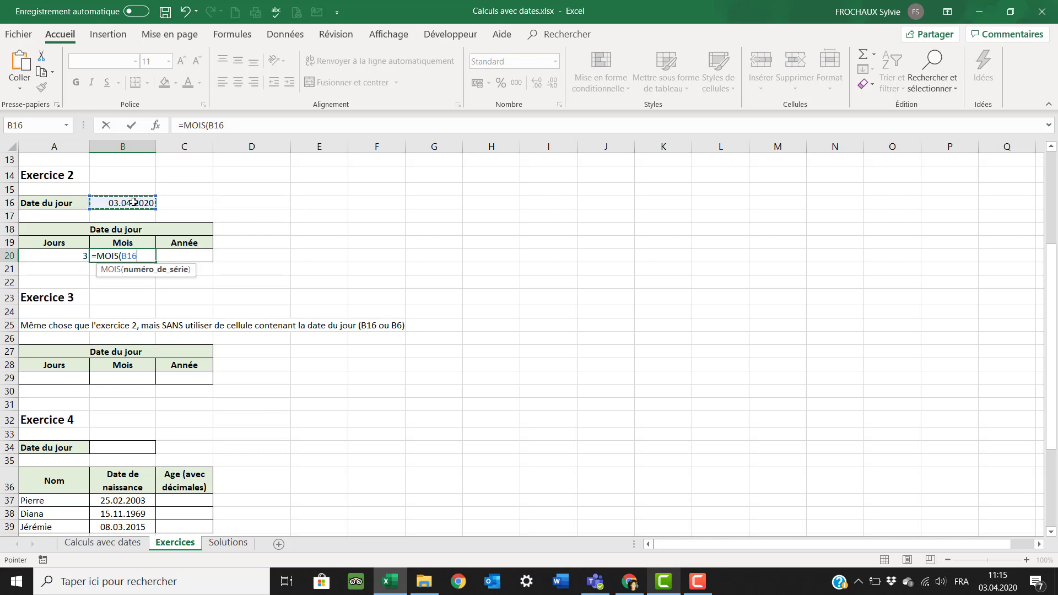
{"action": "type", "text": ")"}
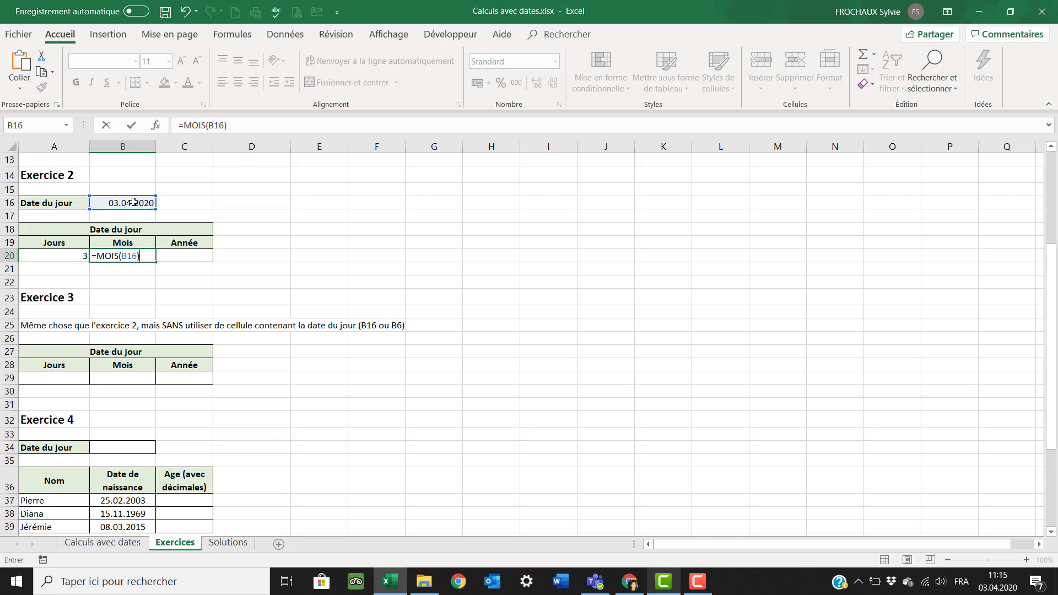
{"action": "key", "text": "Return"}
Step: Extract the year from the Exercice 2 date into Année cell C20 with the formula =ANNEE(B16)
{"action": "left_click", "coordinate": [192, 256]}
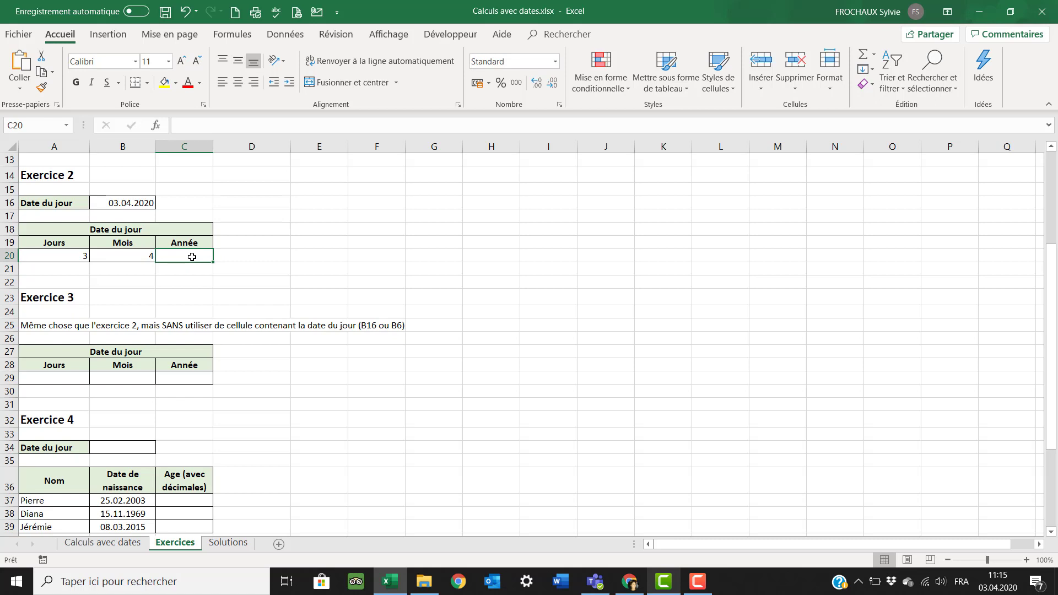
{"action": "type", "text": "=an"}
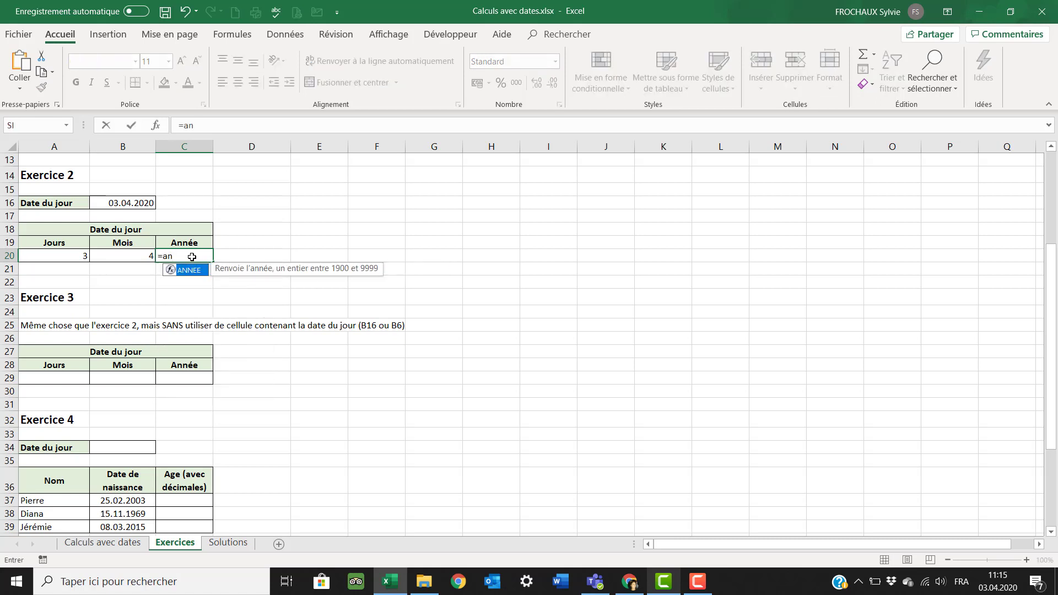
{"action": "key", "text": "Tab"}
{"action": "left_click", "coordinate": [124, 202]}
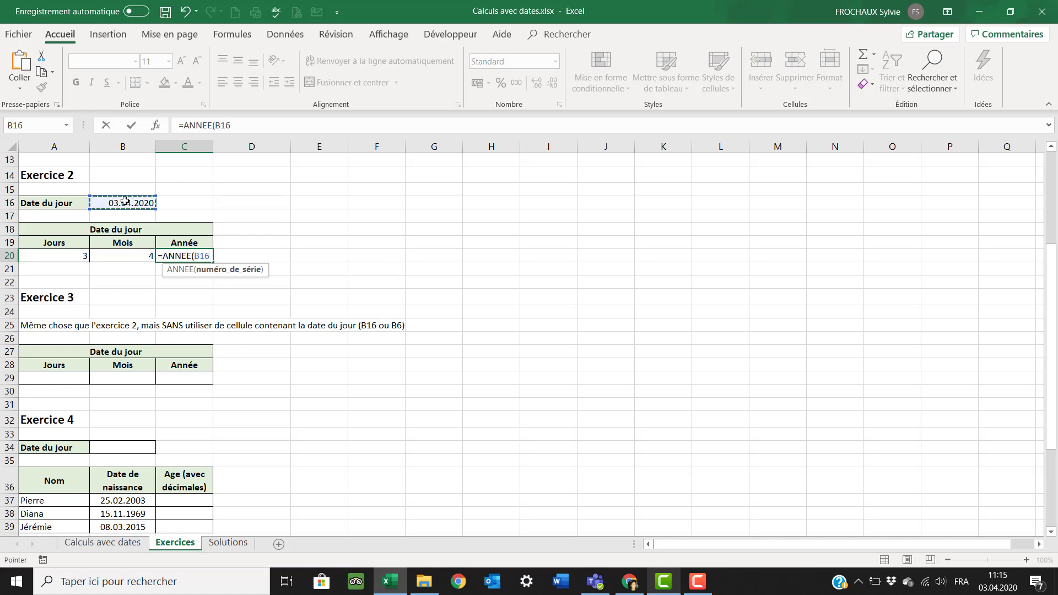
{"action": "type", "text": ")"}
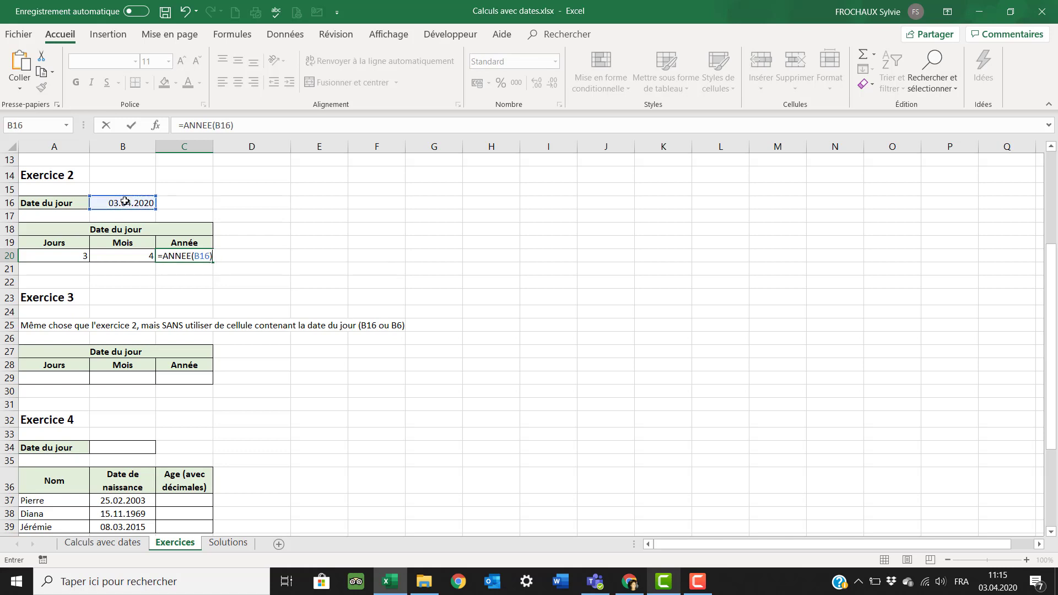
{"action": "key", "text": "Return"}
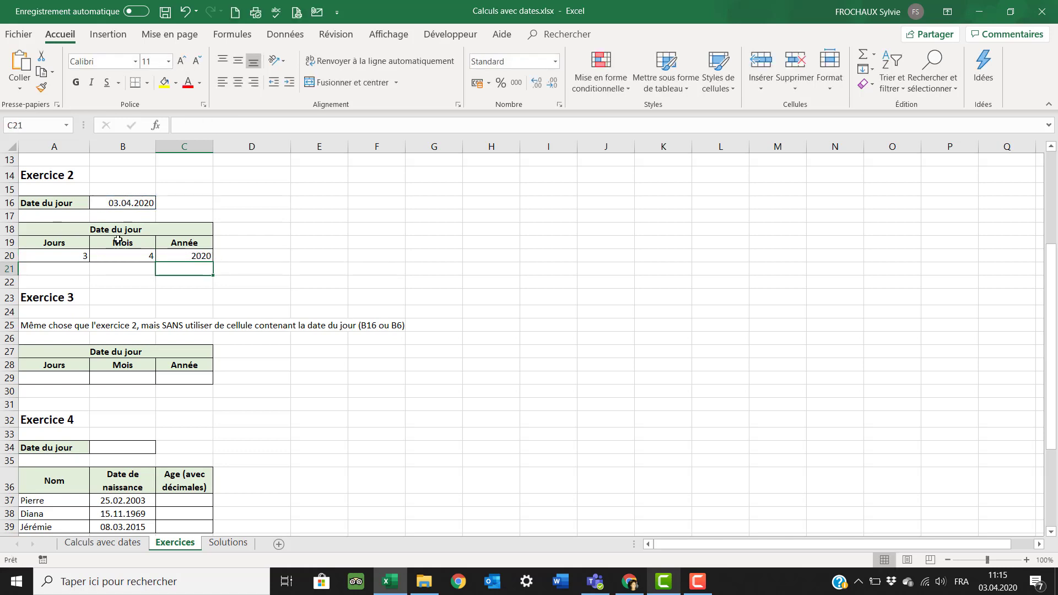
{"action": "left_click", "coordinate": [113, 201]}
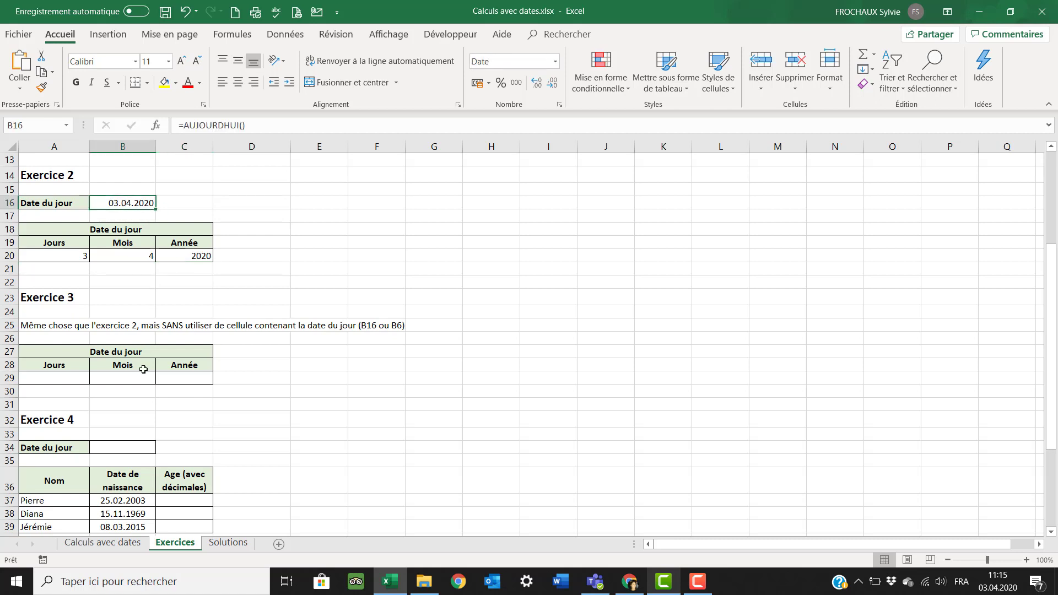
Step: Enter the formula =JOUR(AUJOURDHUI()) in the Jours cell A29 of Exercice 3
{"action": "left_click", "coordinate": [64, 376]}
{"action": "scroll", "coordinate": [65, 377], "scroll_direction": "down", "scroll_amount": 1}
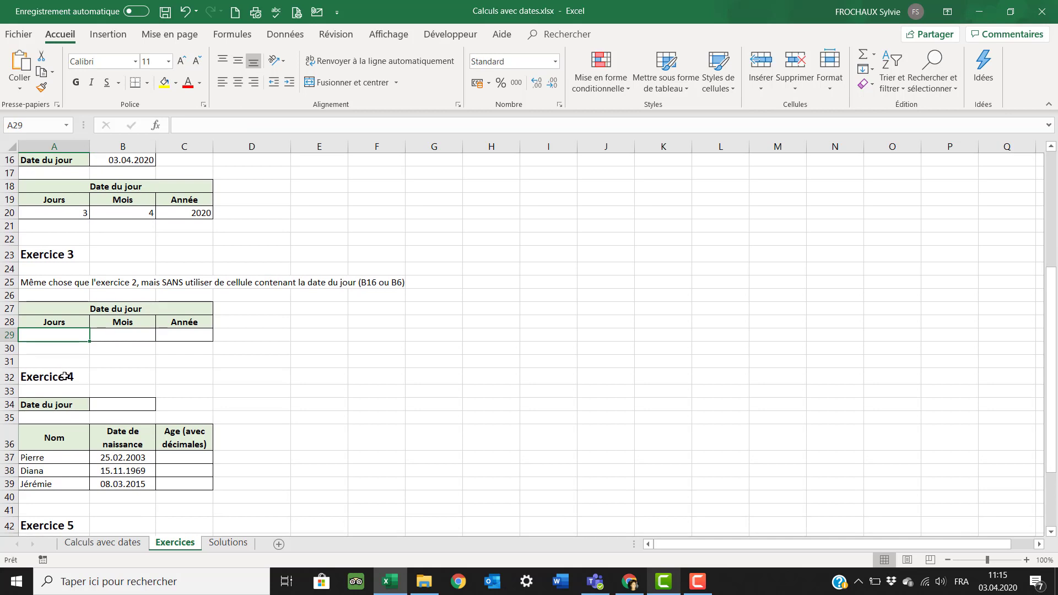
{"action": "scroll", "coordinate": [101, 355], "scroll_direction": "down", "scroll_amount": 1}
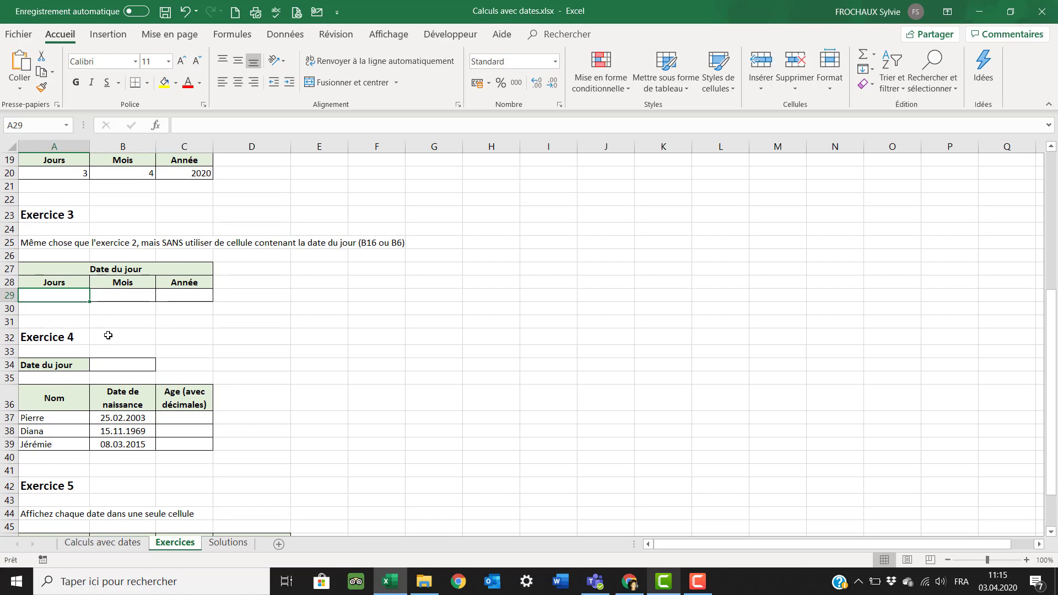
{"action": "scroll", "coordinate": [108, 335], "scroll_direction": "down", "scroll_amount": 1}
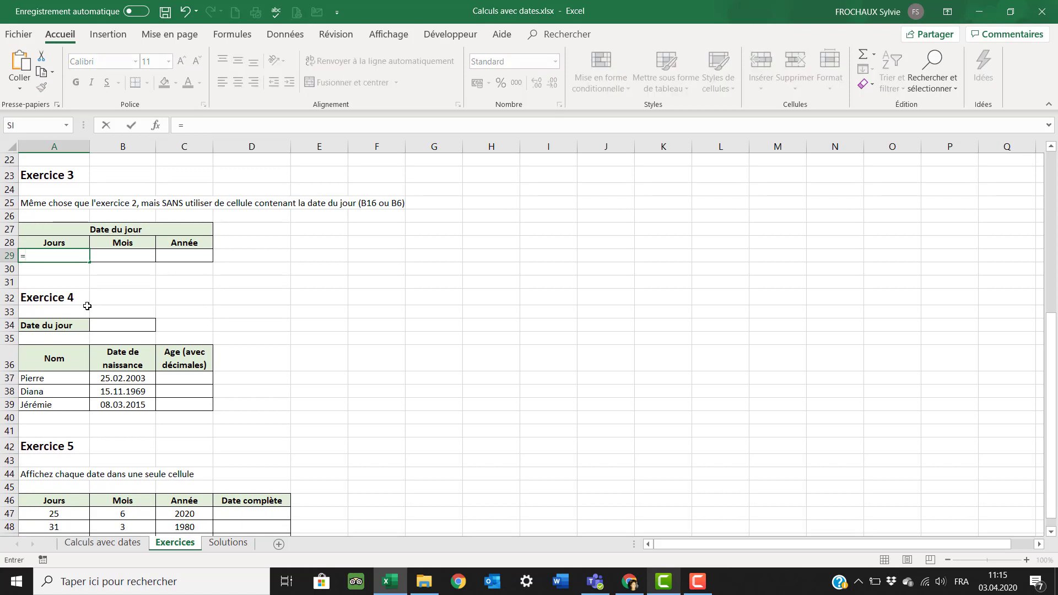
{"action": "type", "text": "au"}
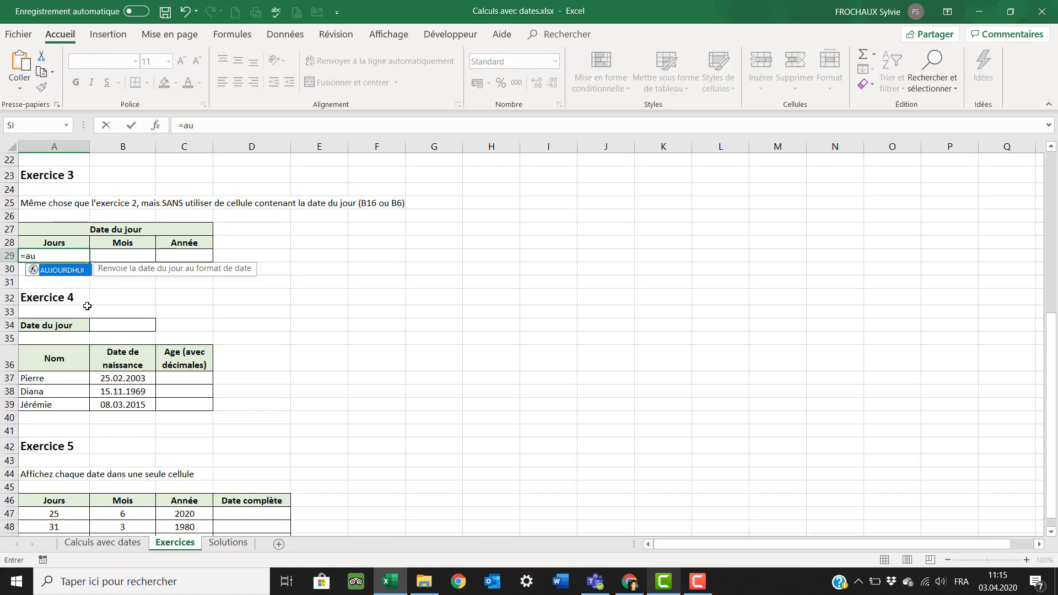
{"action": "key", "text": "BackSpace"}
{"action": "key", "text": "BackSpace"}
{"action": "type", "text": "jo"}
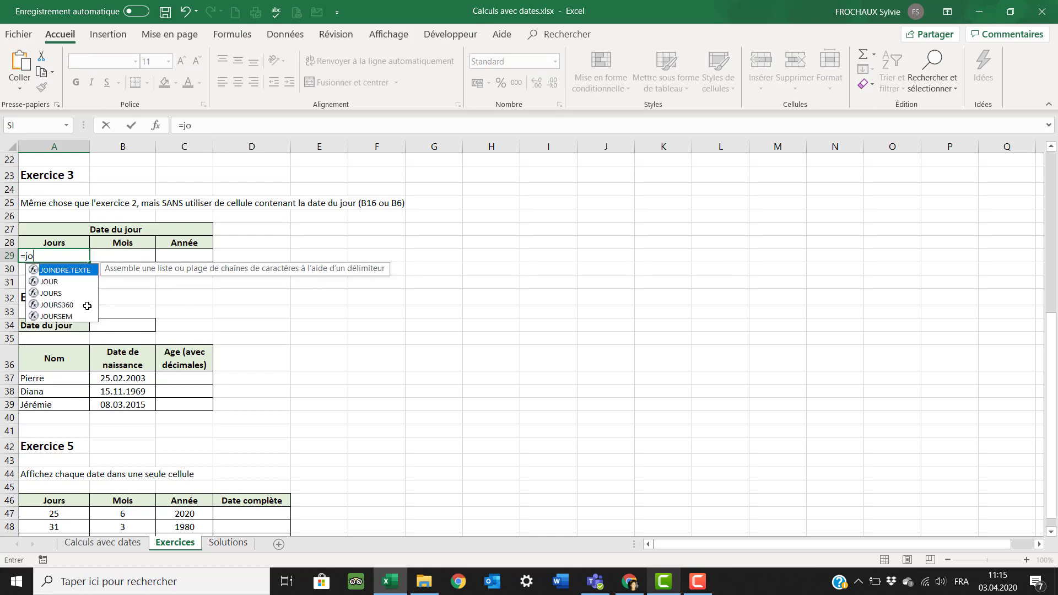
{"action": "key", "text": "Down"}
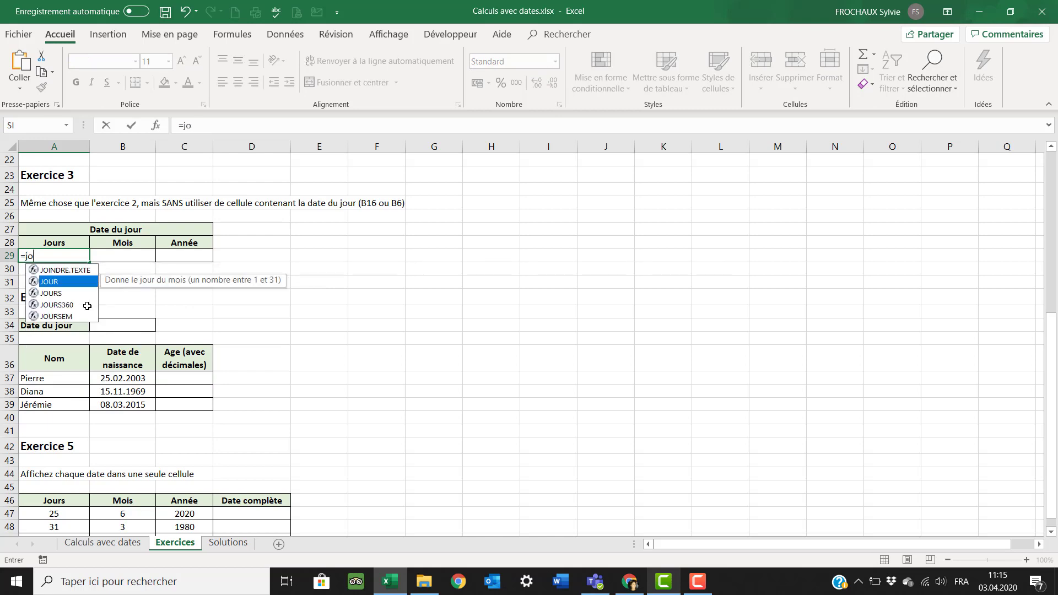
{"action": "key", "text": "Tab"}
{"action": "type", "text": "au"}
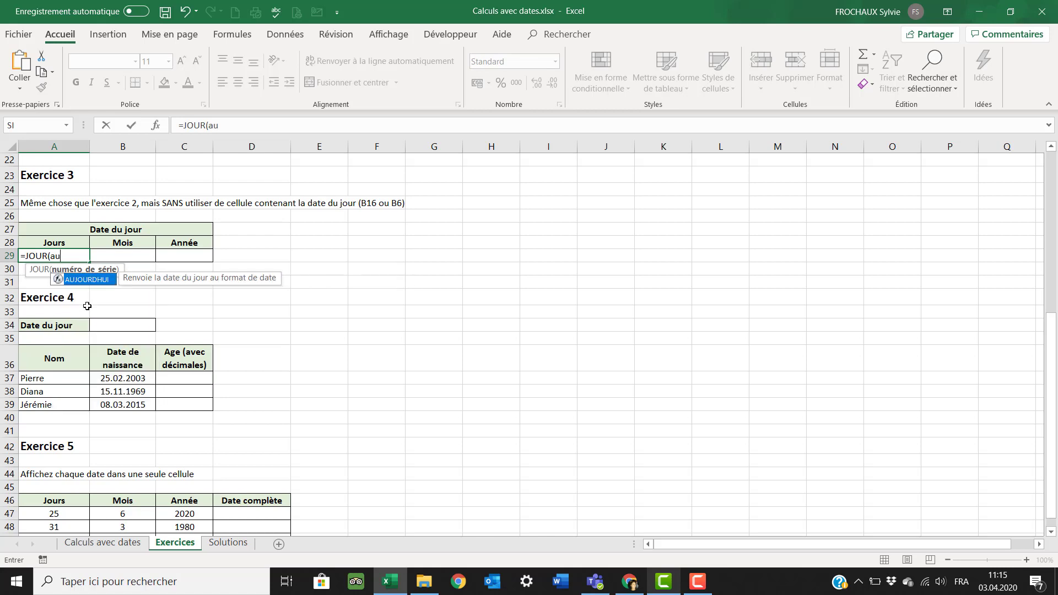
{"action": "key", "text": "Tab"}
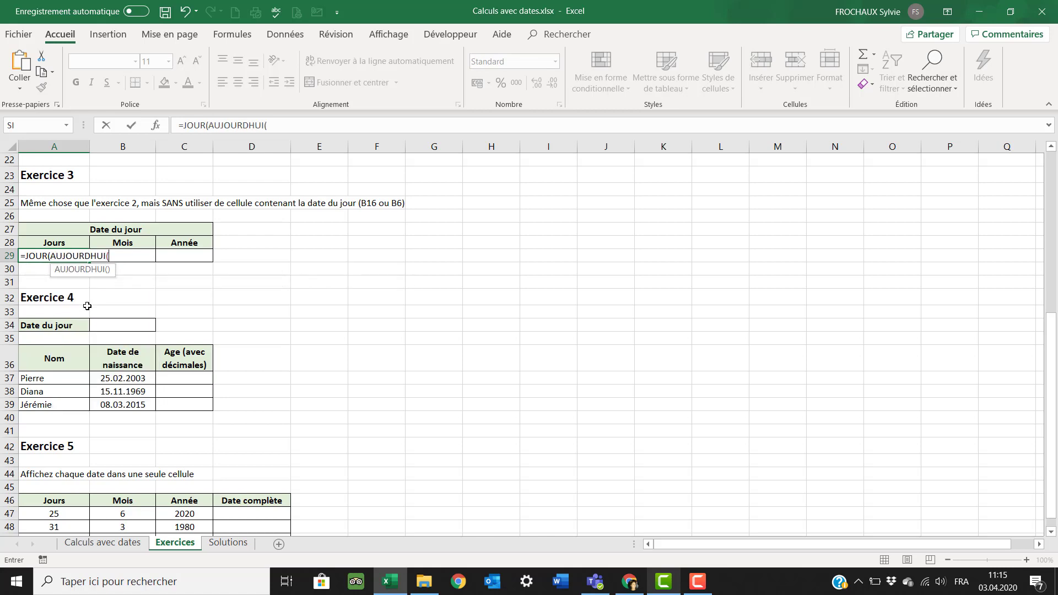
{"action": "type", "text": "))"}
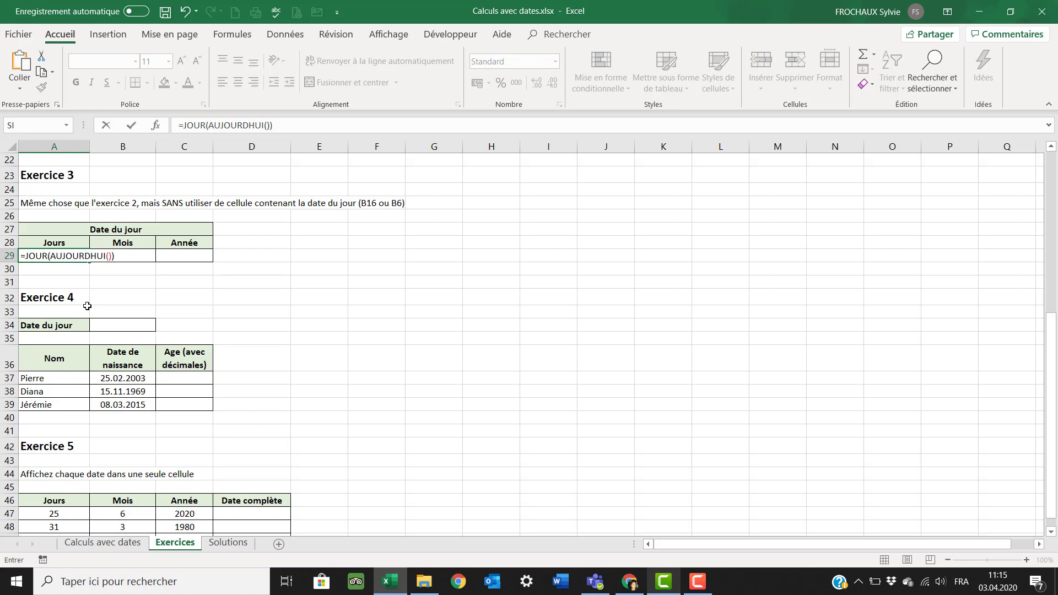
{"action": "key", "text": "Return"}
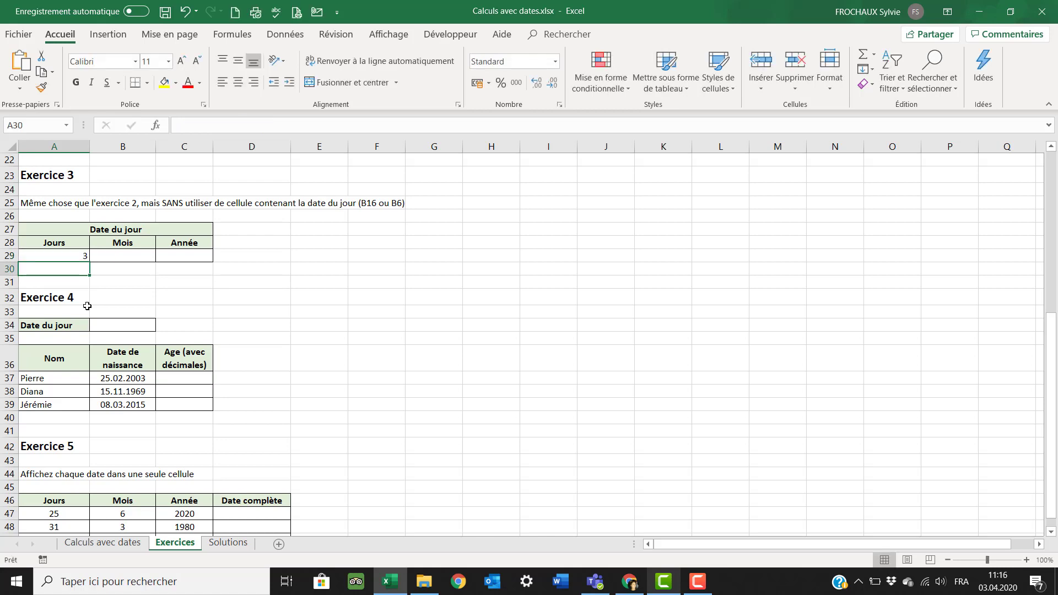
{"action": "left_click", "coordinate": [57, 259]}
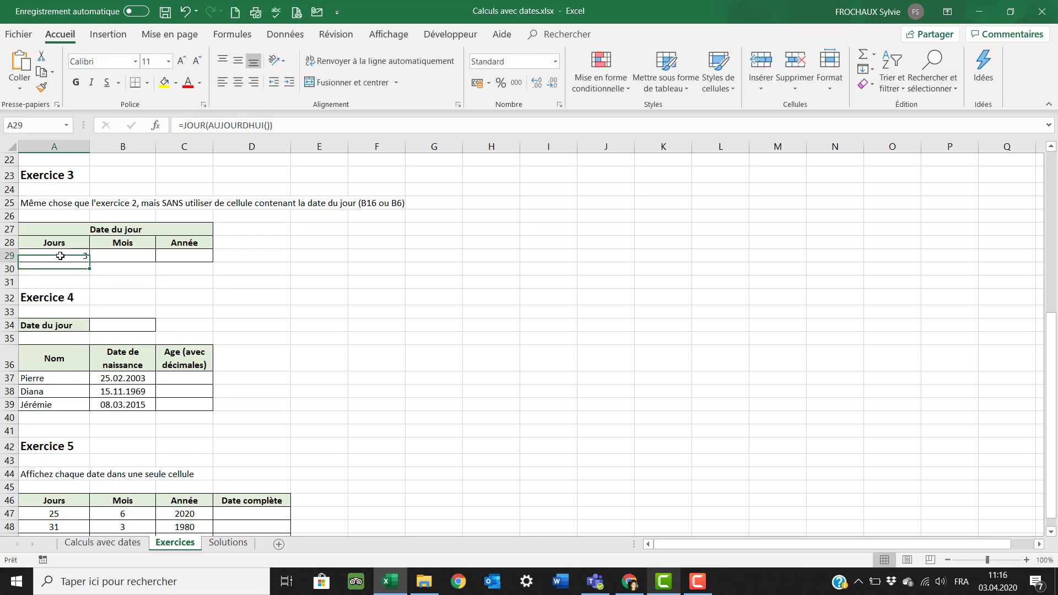
Step: Enter the formula =MOIS(AUJOURDHUI()) in the Mois cell B29 of Exercice 3
{"action": "left_click", "coordinate": [129, 258]}
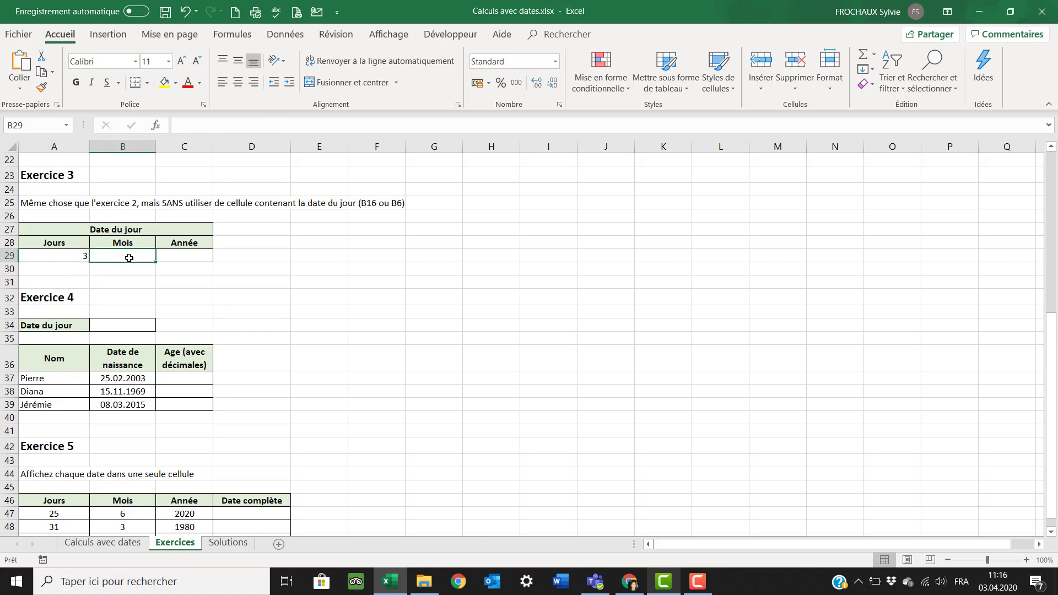
{"action": "type", "text": "="}
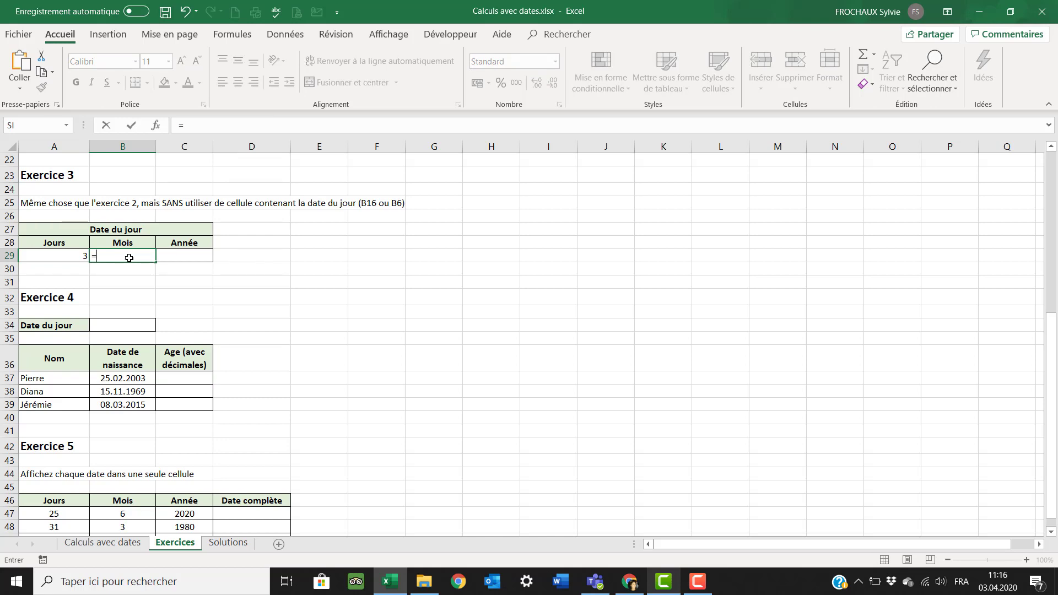
{"action": "type", "text": "moi"}
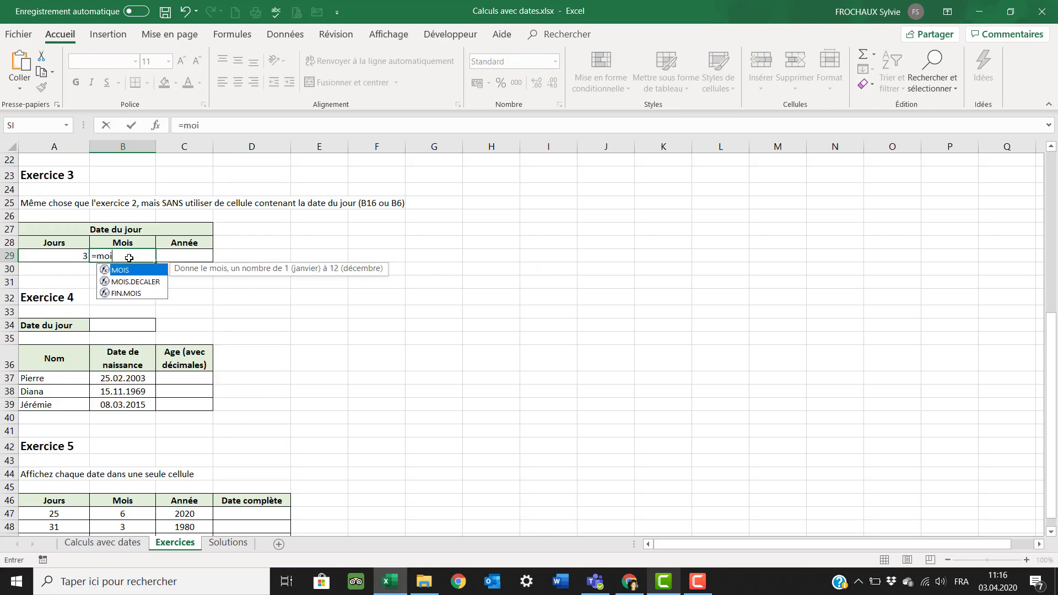
{"action": "key", "text": "Tab"}
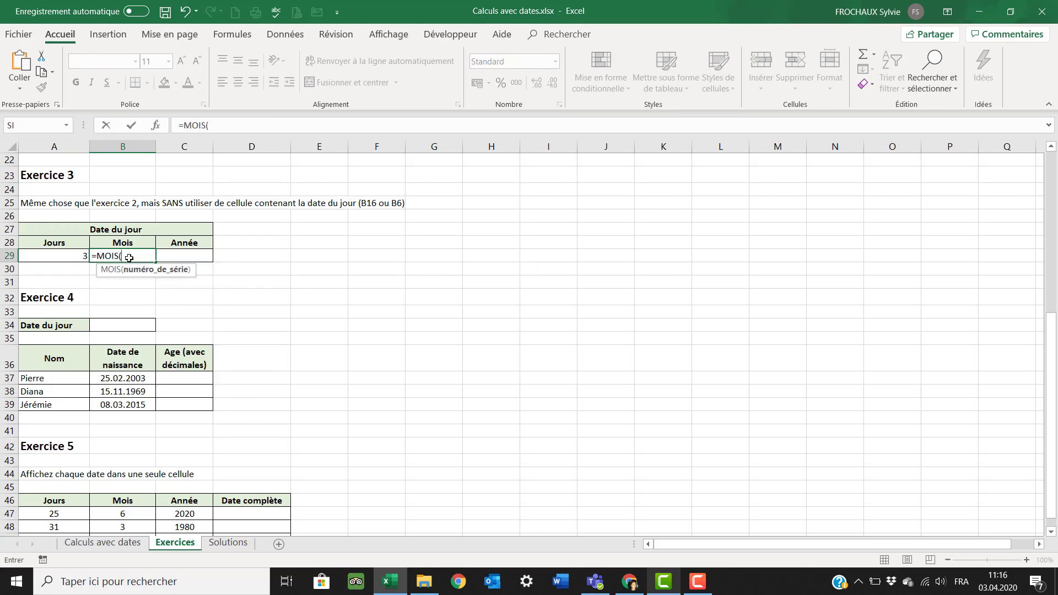
{"action": "type", "text": "au"}
{"action": "key", "text": "Tab"}
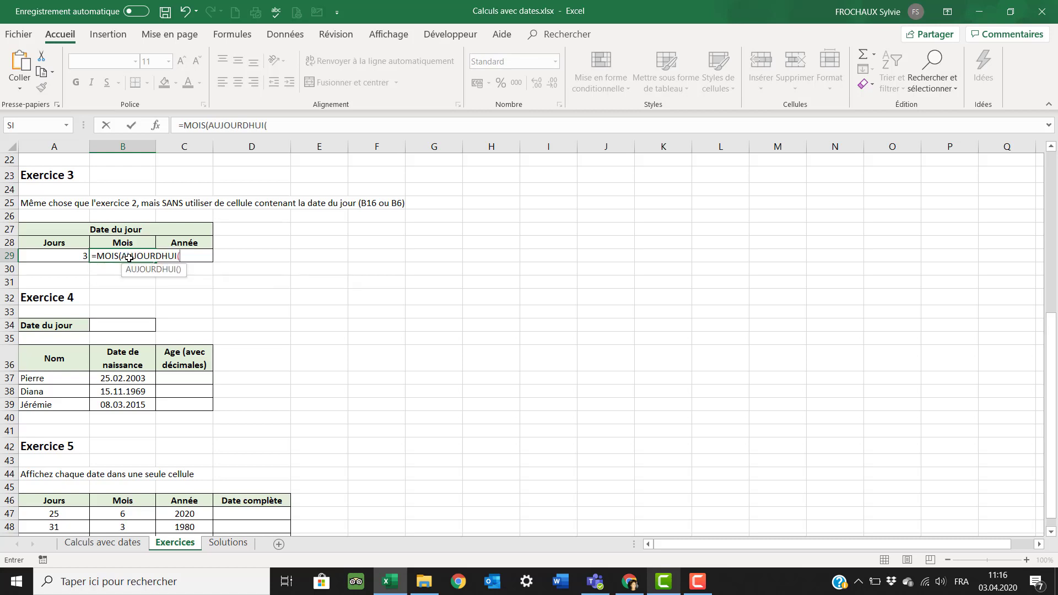
{"action": "type", "text": "))"}
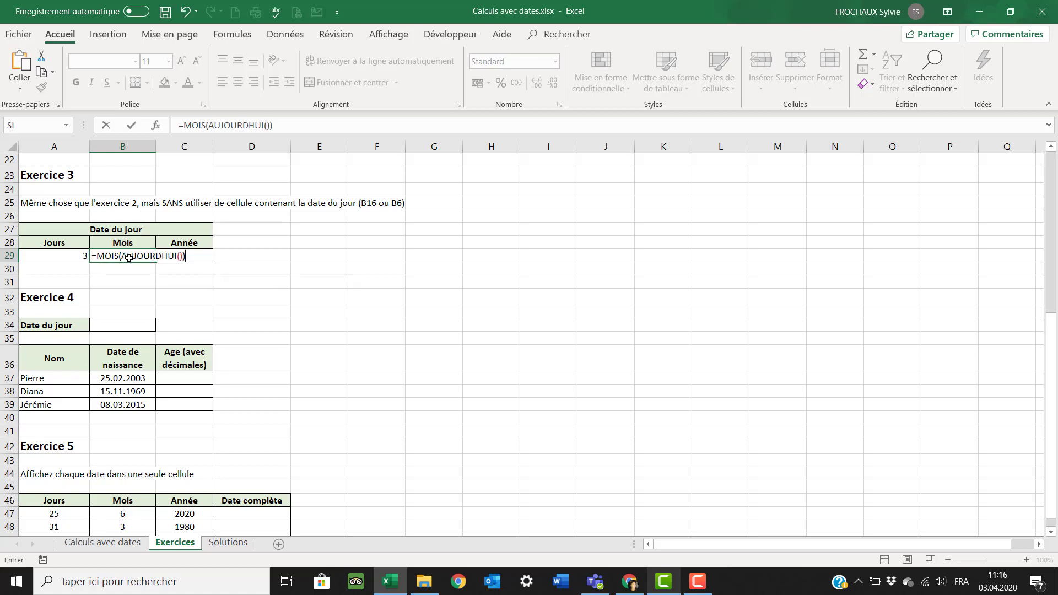
{"action": "key", "text": "Return"}
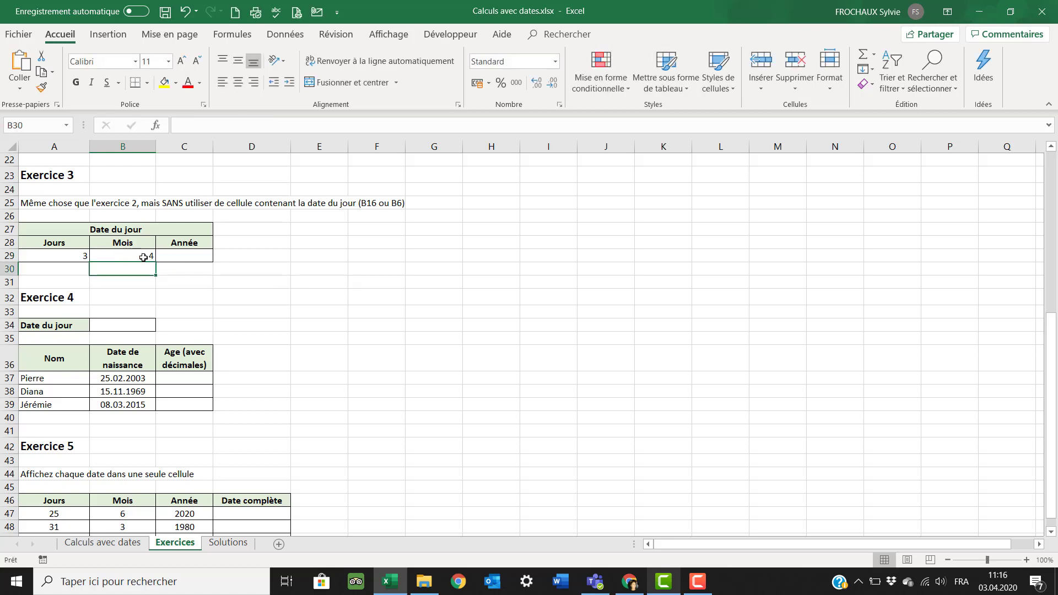
Step: Enter the formula =ANNEE(AUJOURDHUI()) in the Année cell C29 of Exercice 3, and review the formulas across row 29
{"action": "left_click", "coordinate": [176, 255]}
{"action": "type", "text": "=a"}
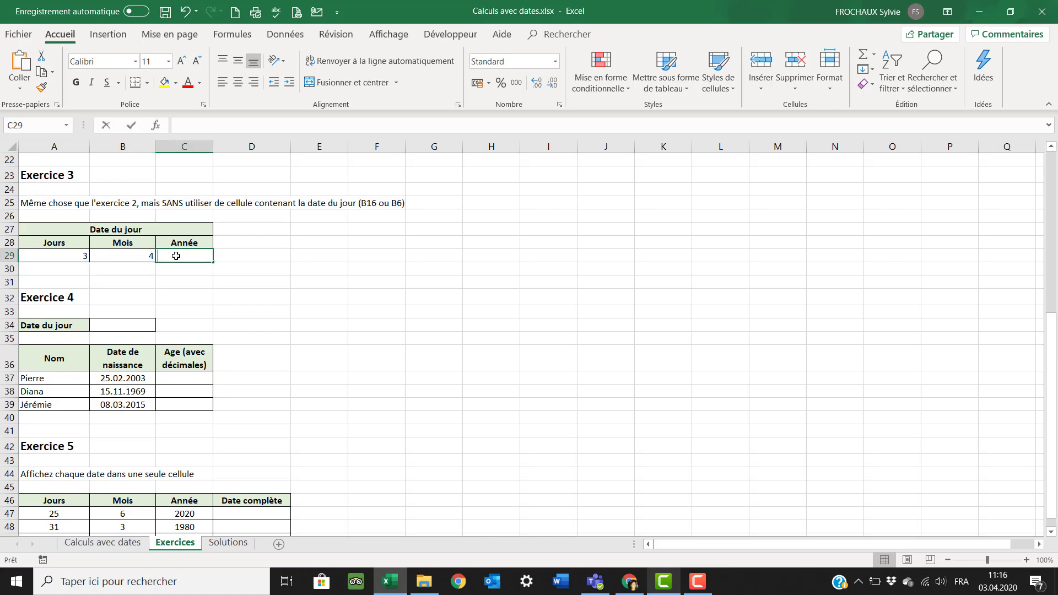
{"action": "type", "text": "n"}
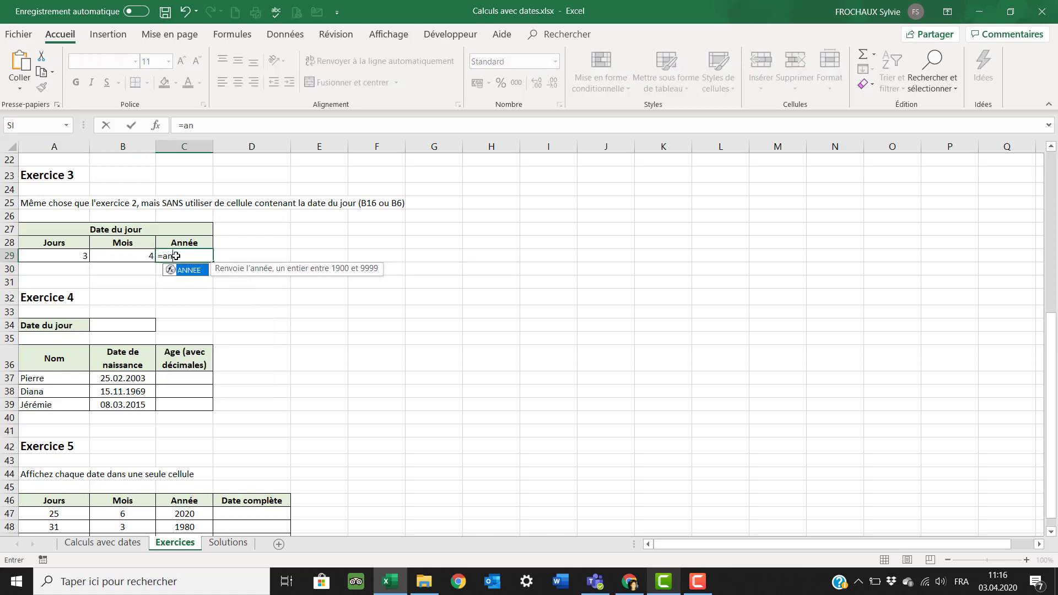
{"action": "key", "text": "Tab"}
{"action": "type", "text": "auj"}
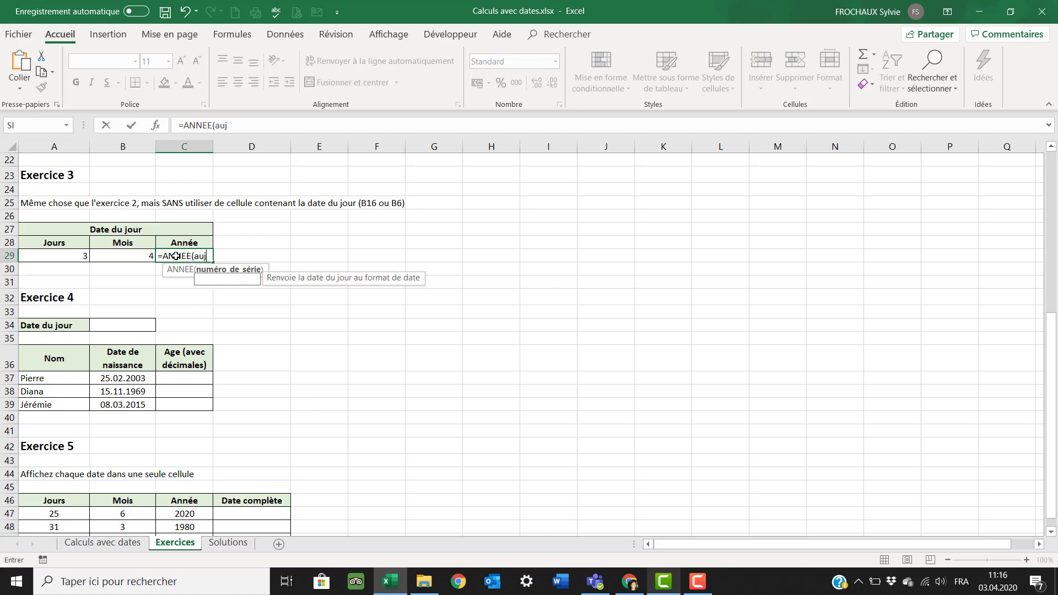
{"action": "key", "text": "Tab"}
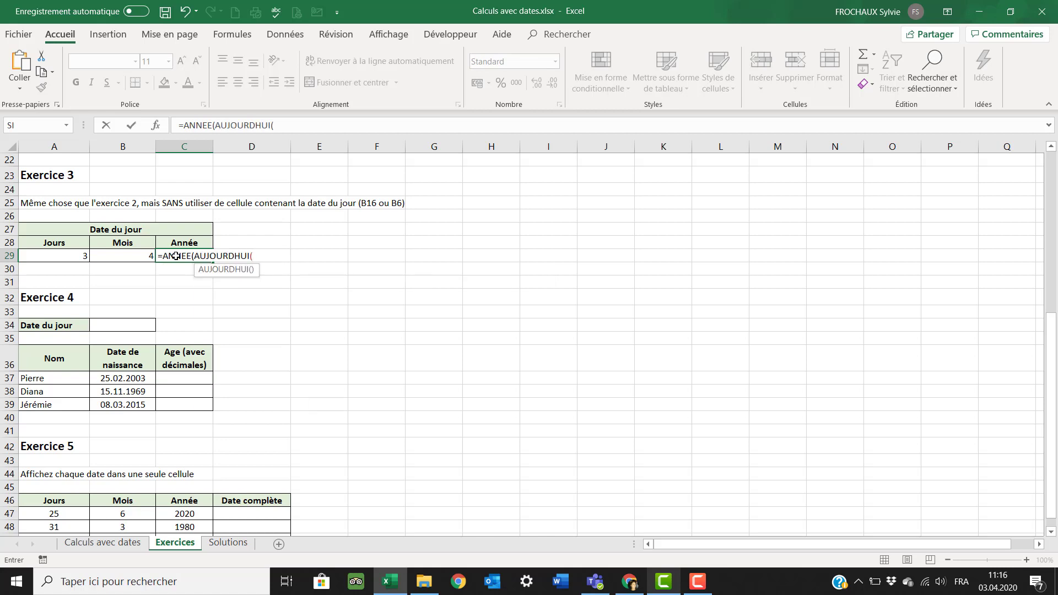
{"action": "type", "text": "))"}
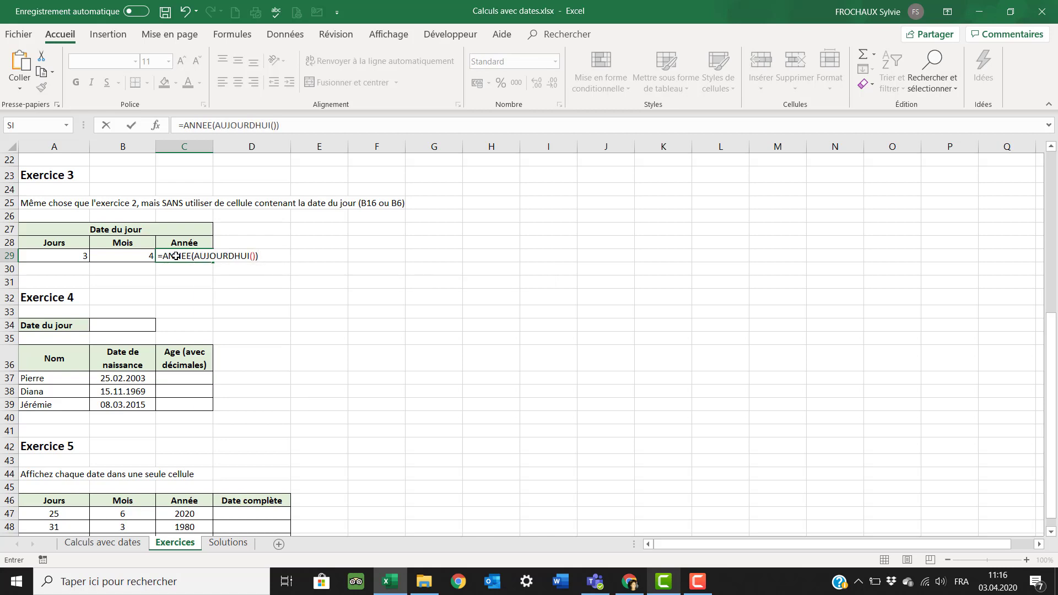
{"action": "key", "text": "Return"}
{"action": "scroll", "coordinate": [232, 249], "scroll_direction": "up", "scroll_amount": 1}
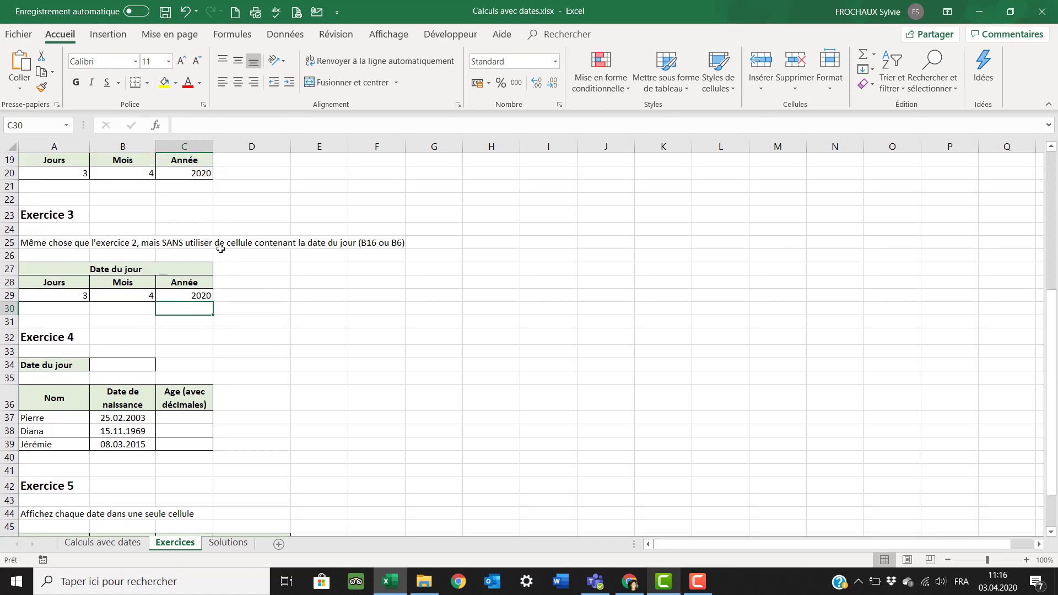
{"action": "left_click", "coordinate": [58, 300]}
{"action": "left_click", "coordinate": [116, 296]}
{"action": "left_click", "coordinate": [184, 293]}
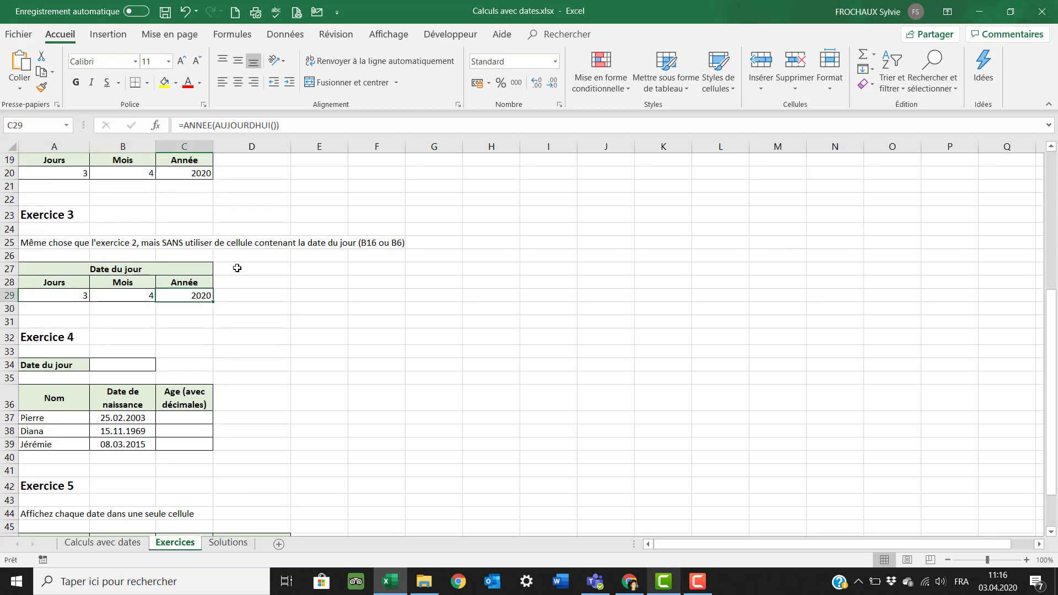
Step: Enter the formula =AUJOURDHUI() in the Date du jour cell B34 of Exercice 4
{"action": "scroll", "coordinate": [237, 268], "scroll_direction": "down", "scroll_amount": 1}
{"action": "scroll", "coordinate": [236, 266], "scroll_direction": "down", "scroll_amount": 1}
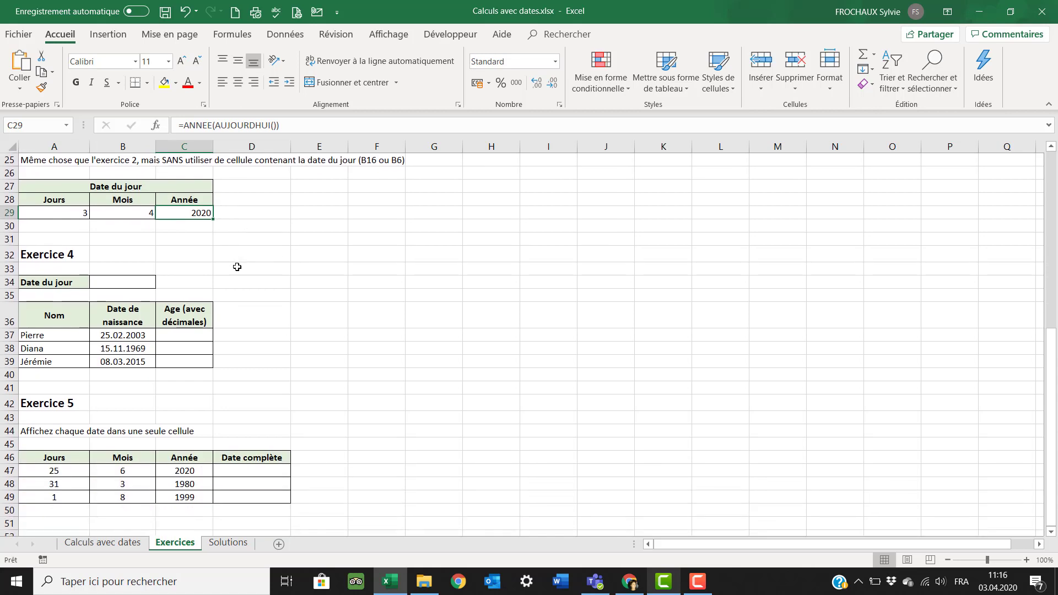
{"action": "scroll", "coordinate": [237, 267], "scroll_direction": "down", "scroll_amount": 1}
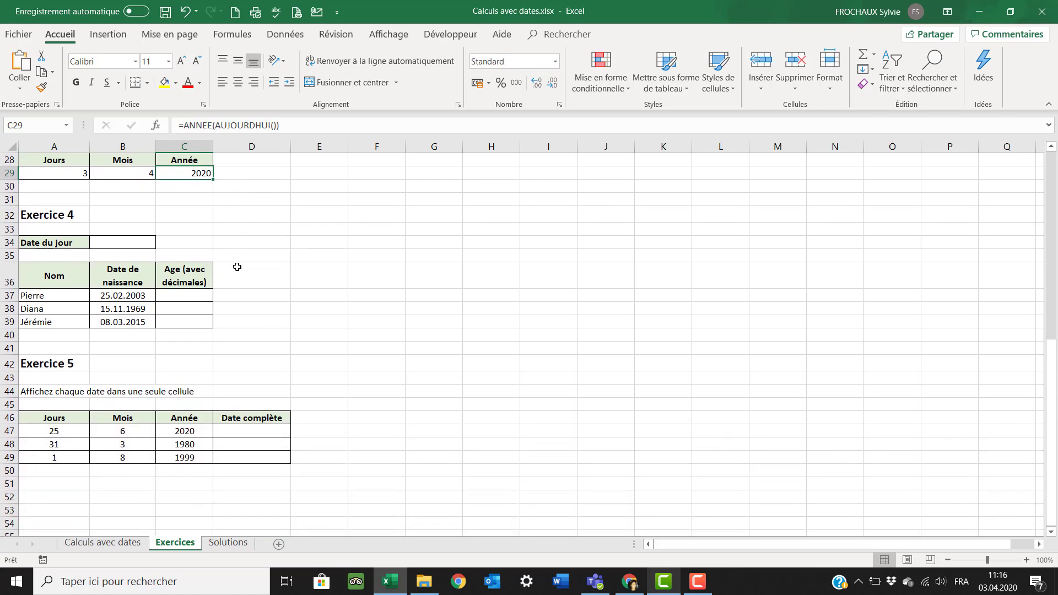
{"action": "left_click", "coordinate": [197, 301]}
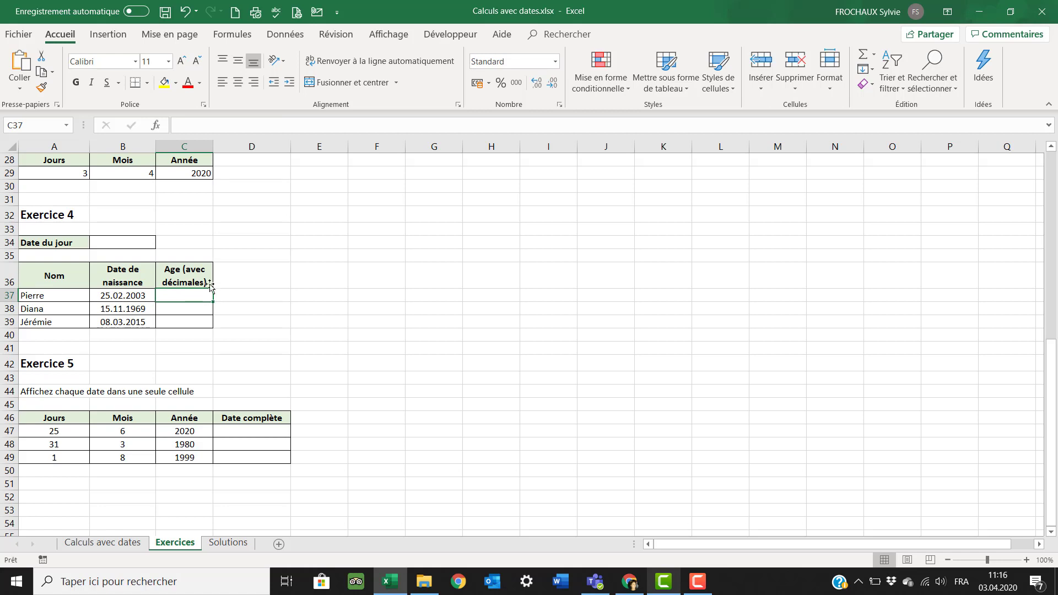
{"action": "left_click", "coordinate": [118, 242]}
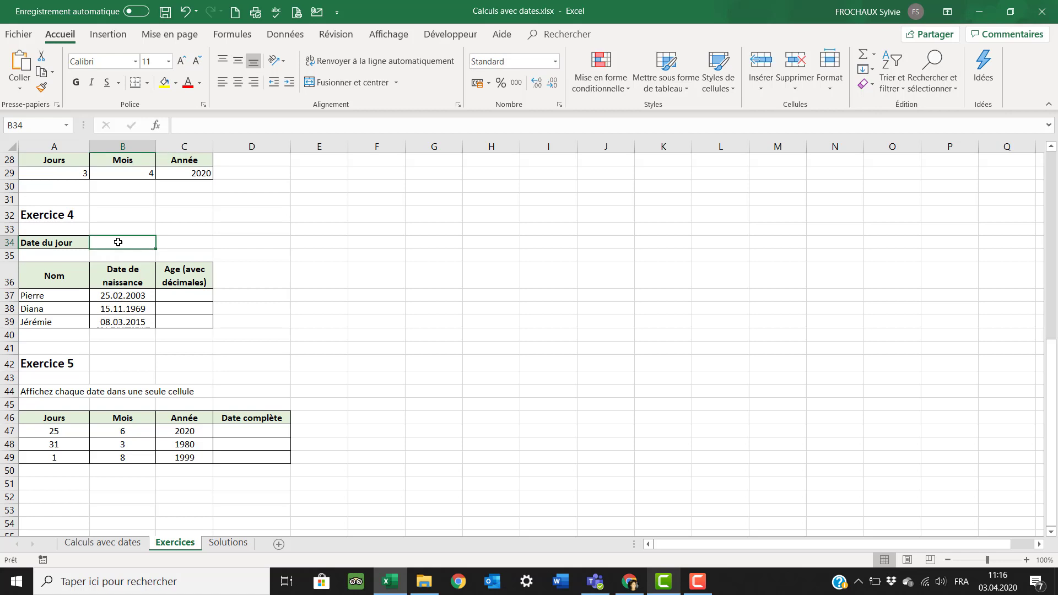
{"action": "type", "text": "=auj"}
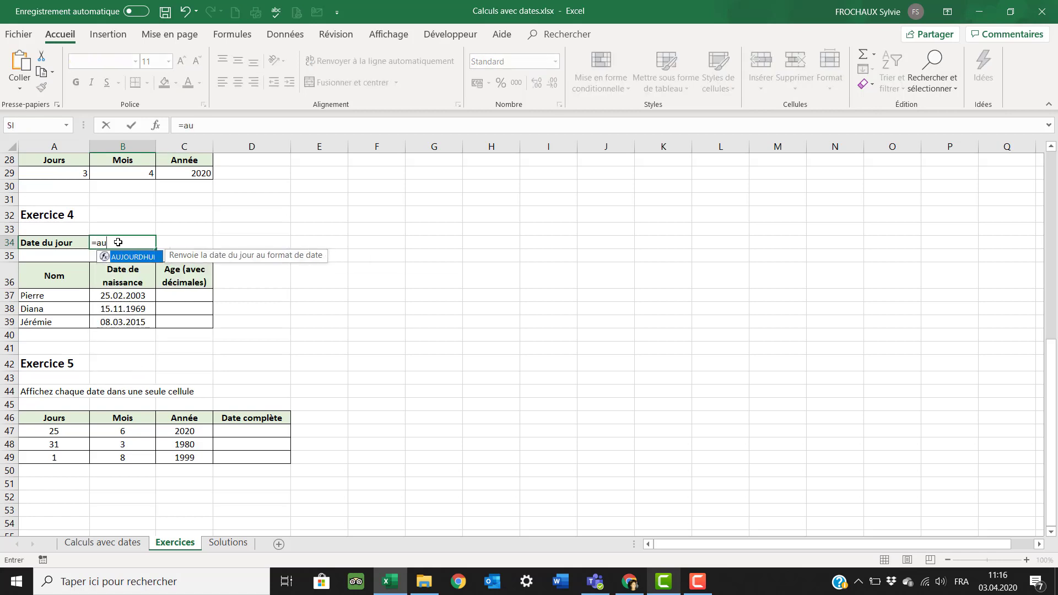
{"action": "key", "text": "Tab"}
{"action": "type", "text": ")"}
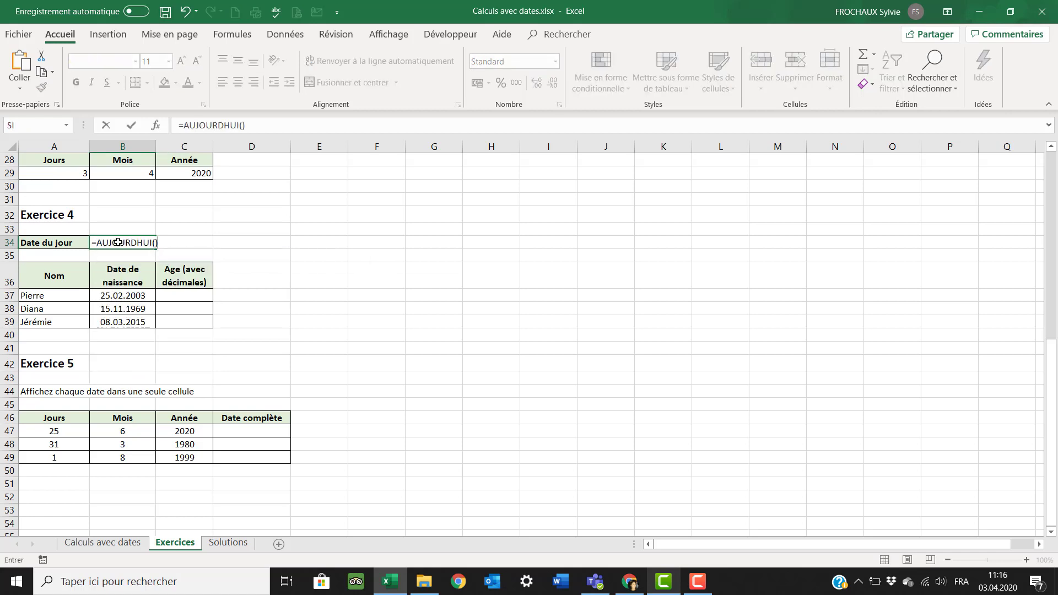
{"action": "key", "text": "Return"}
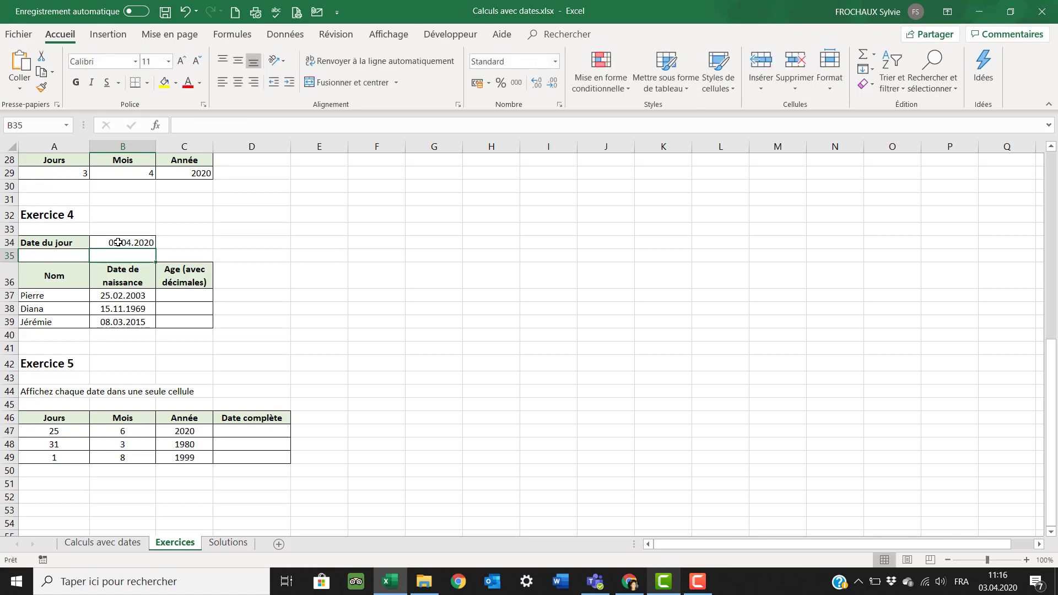
Step: Calculate the first person's decimal age in cell C37 with the formula =FRACTION.ANNEE(B37;$B$34)
{"action": "left_click", "coordinate": [188, 295]}
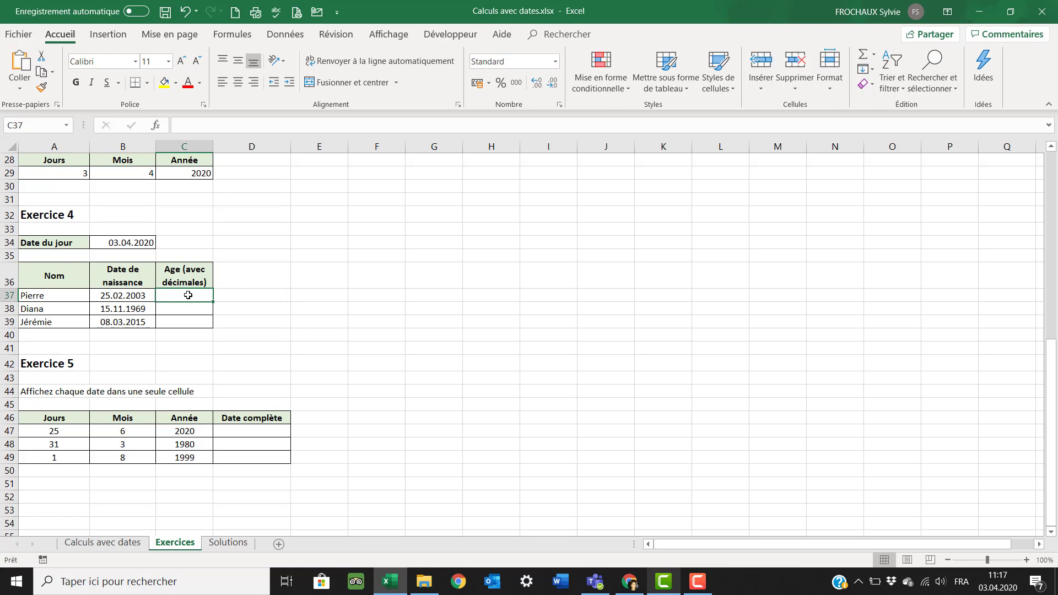
{"action": "type", "text": "="}
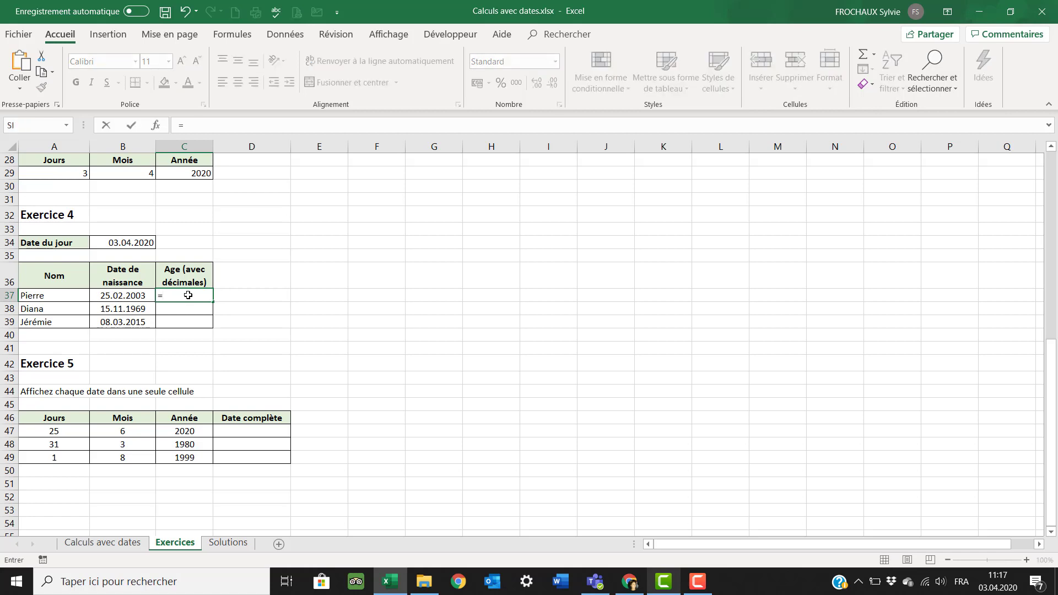
{"action": "type", "text": "fr"}
{"action": "key", "text": "Tab"}
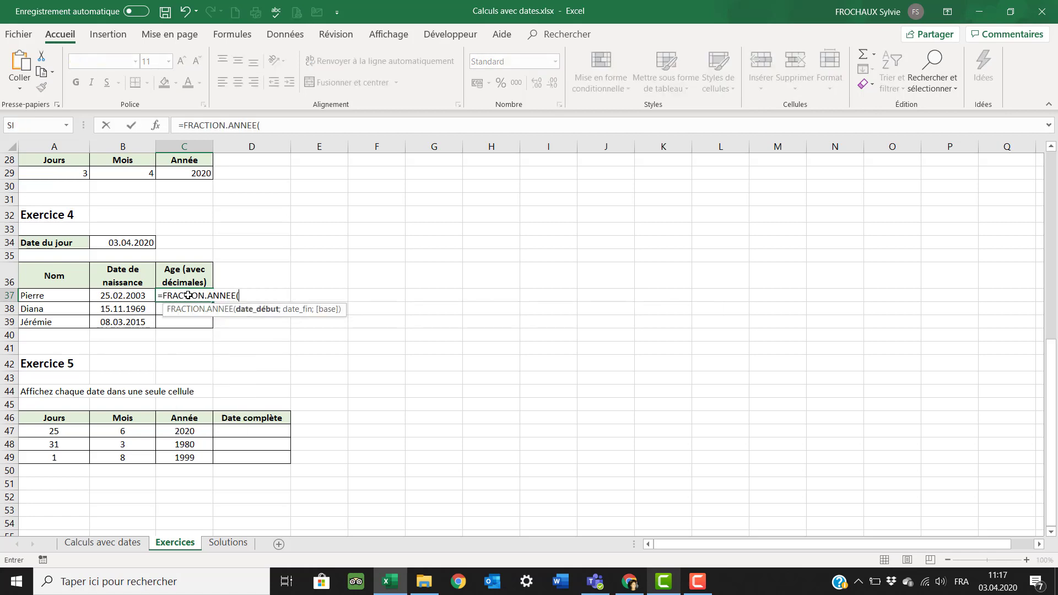
{"action": "left_click", "coordinate": [126, 296]}
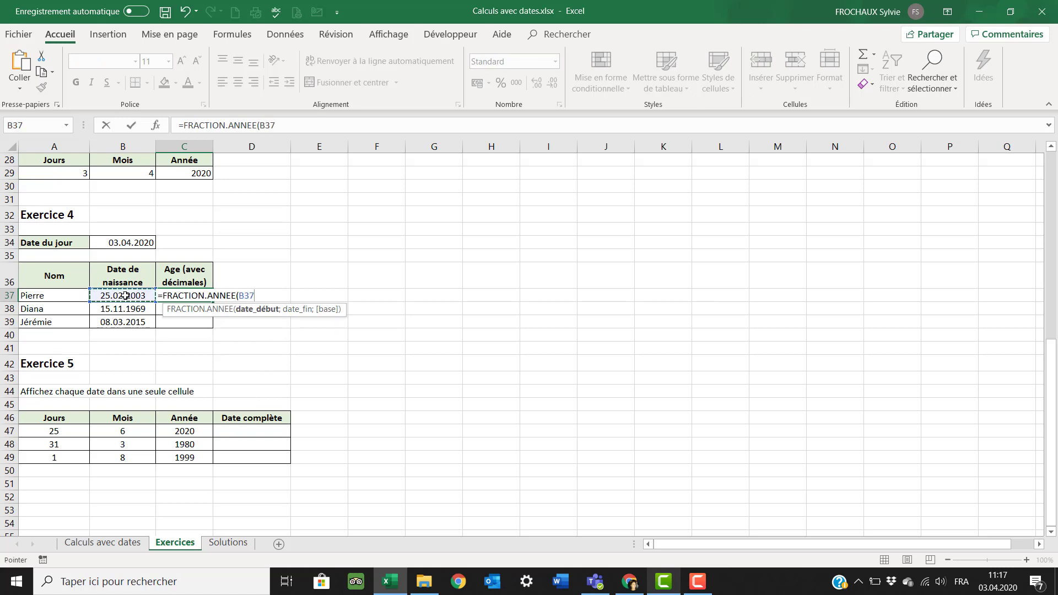
{"action": "type", "text": ";"}
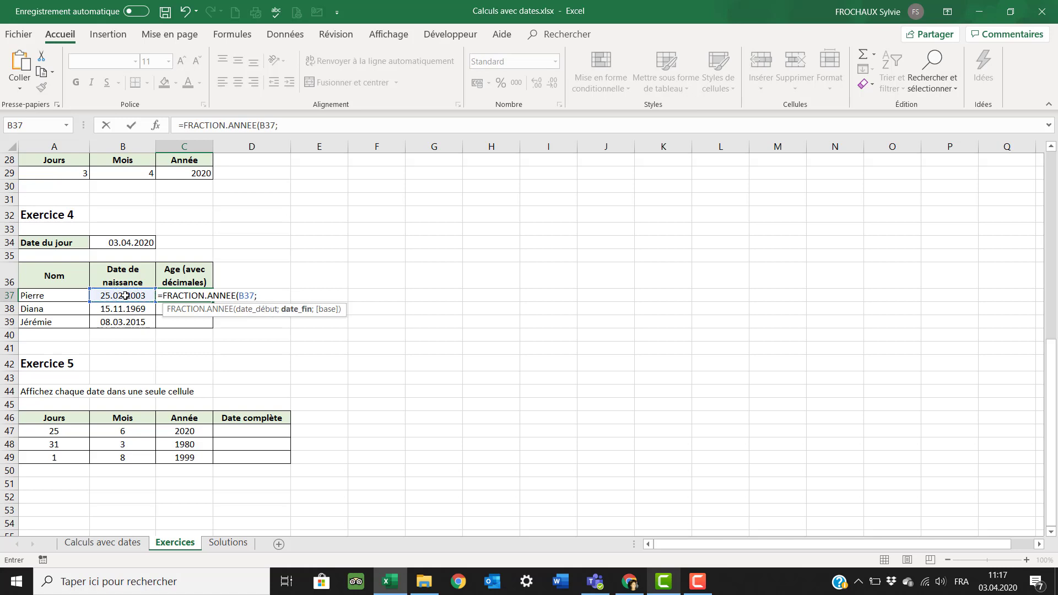
{"action": "left_click", "coordinate": [129, 242]}
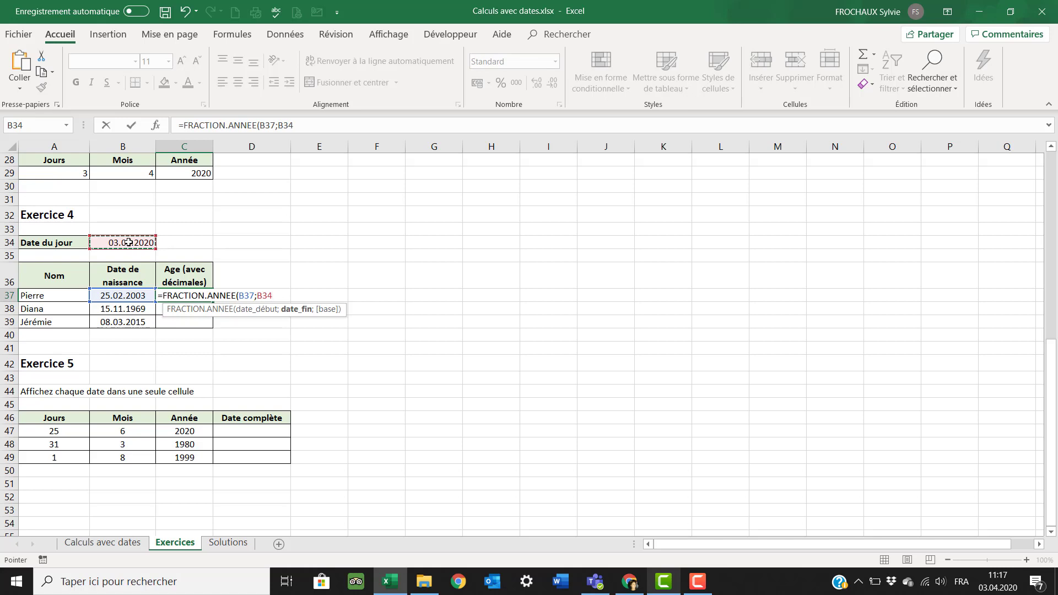
{"action": "key", "text": "F4"}
{"action": "type", "text": ")"}
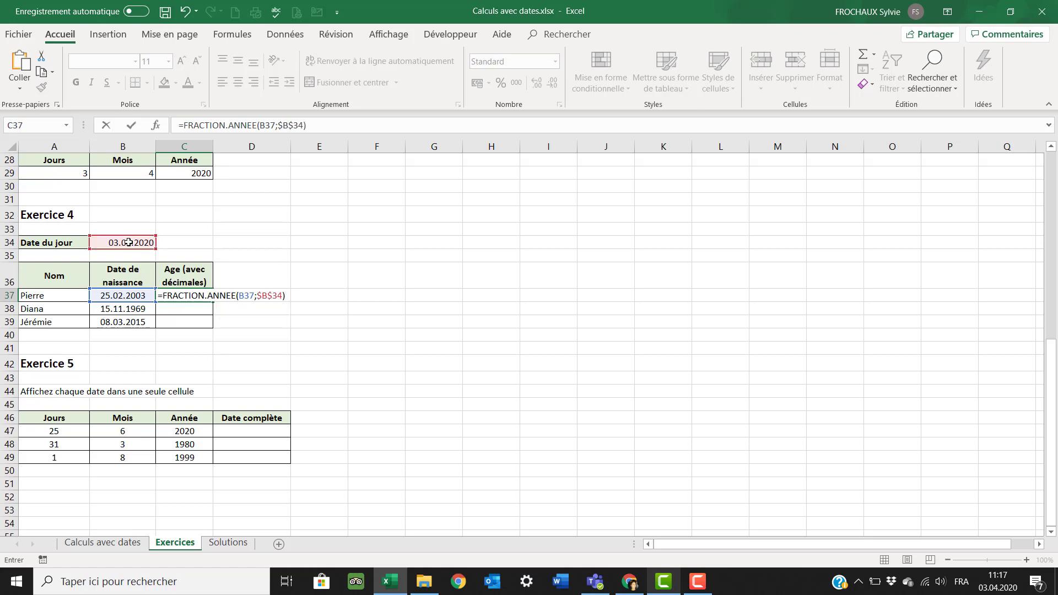
{"action": "key", "text": "Return"}
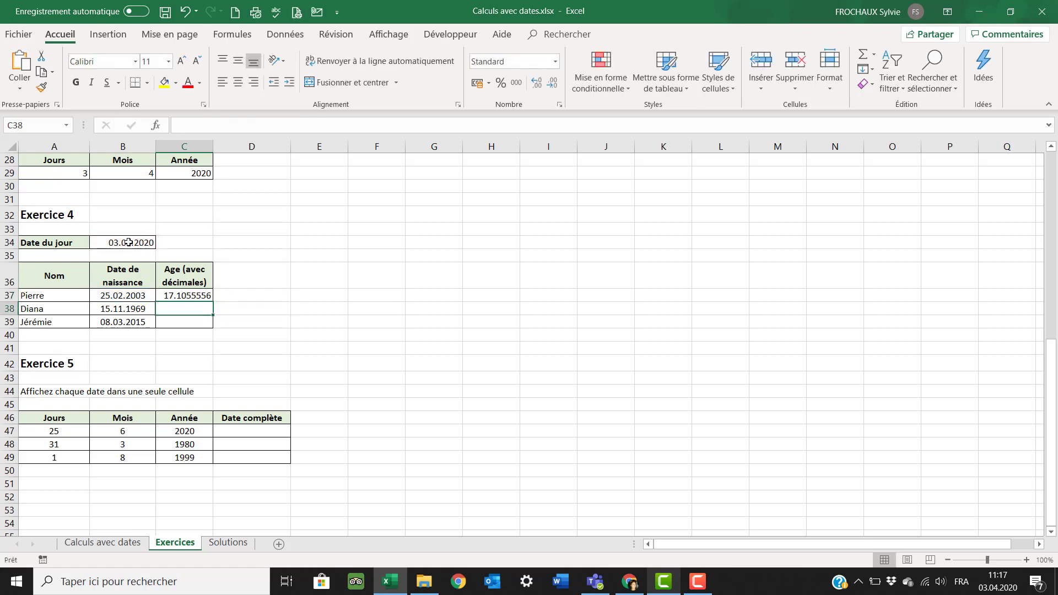
Step: Round the age in C37 to two decimals with =ARRONDI(FRACTION.ANNEE(B37;$B$34);2) and fill the formula down to C39
{"action": "left_click", "coordinate": [187, 294]}
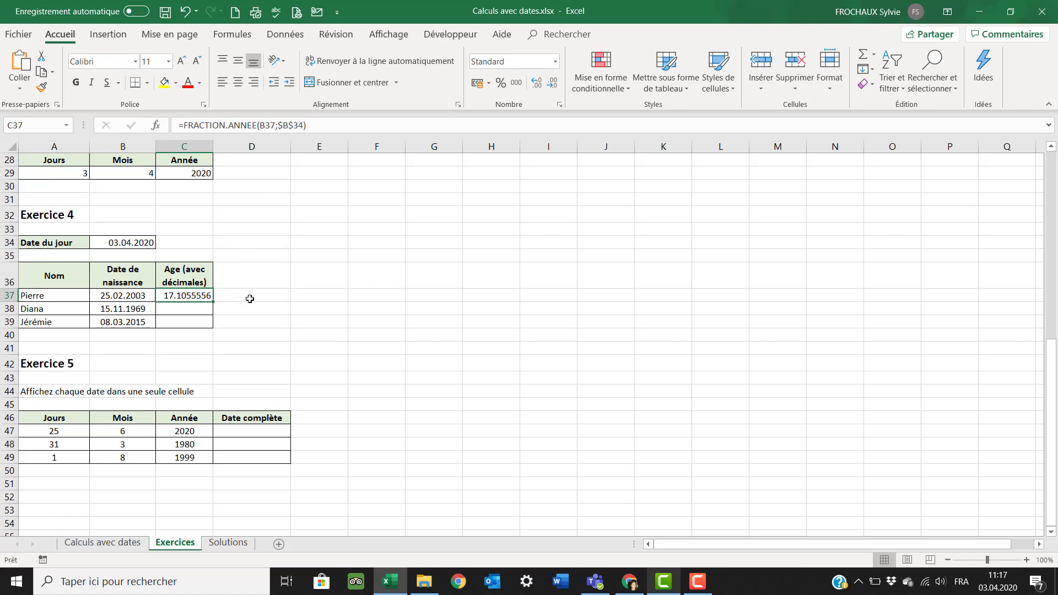
{"action": "left_click", "coordinate": [185, 125]}
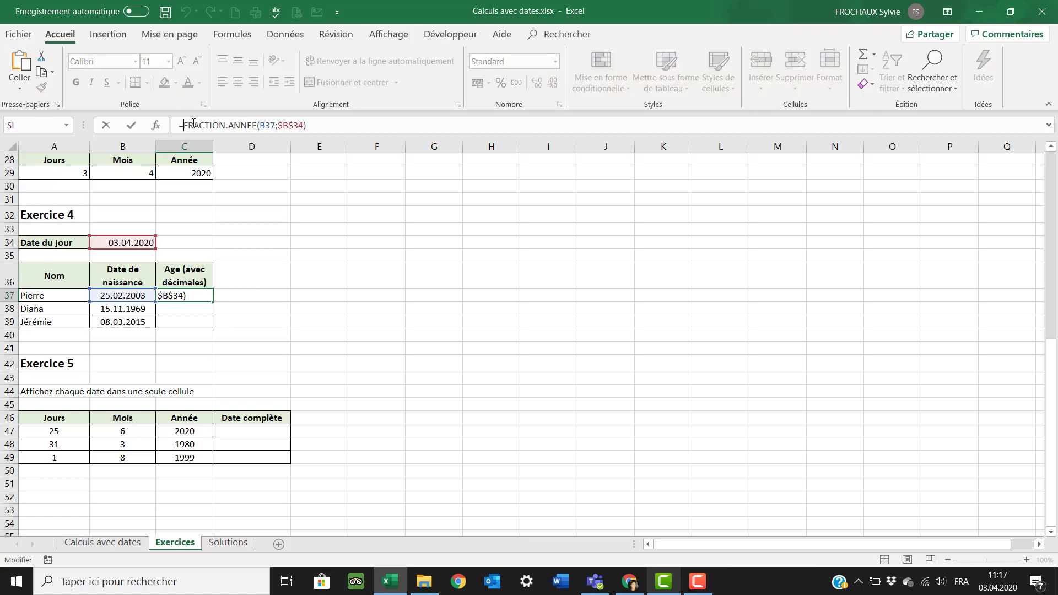
{"action": "type", "text": "arr"}
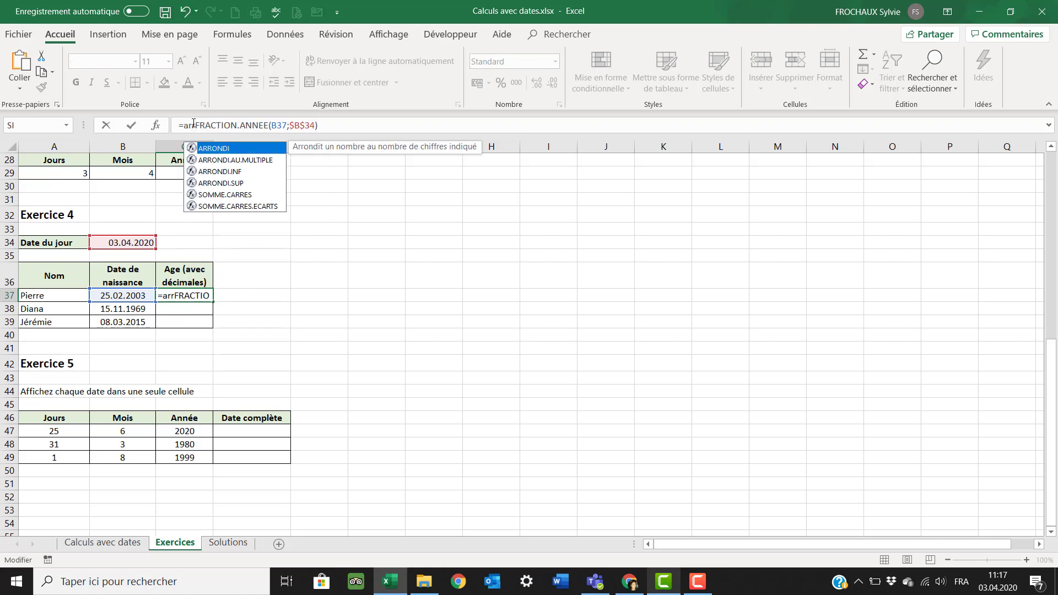
{"action": "key", "text": "Tab"}
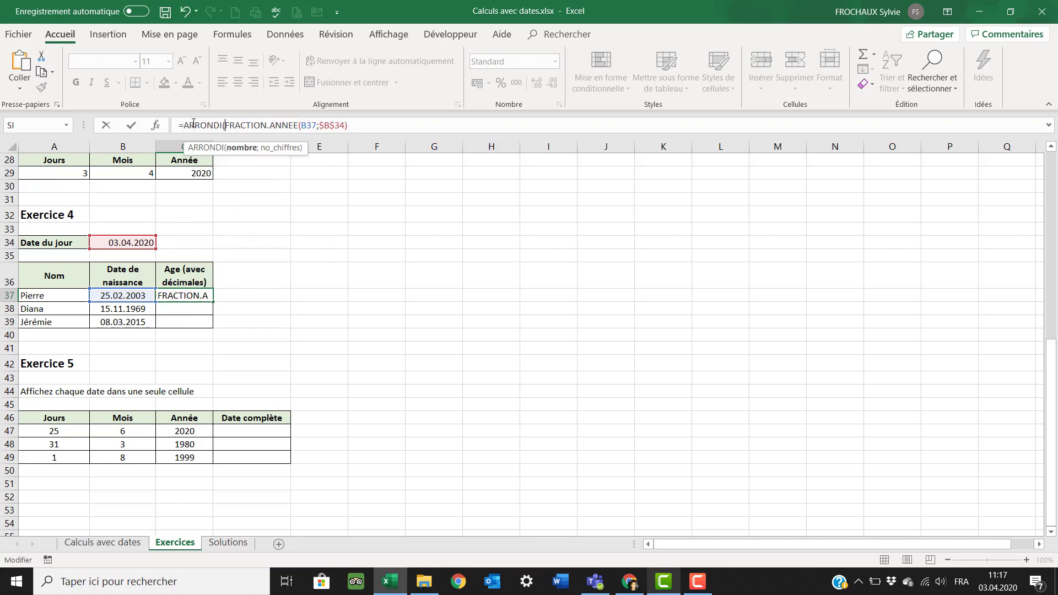
{"action": "left_click", "coordinate": [361, 124]}
{"action": "type", "text": ";"}
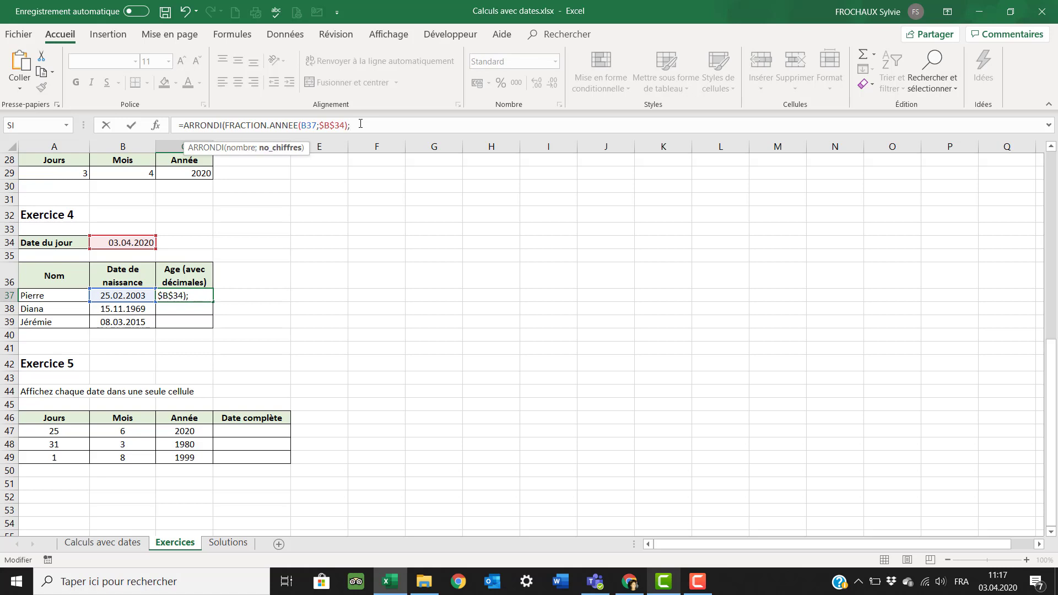
{"action": "type", "text": "2)"}
{"action": "key", "text": "Return"}
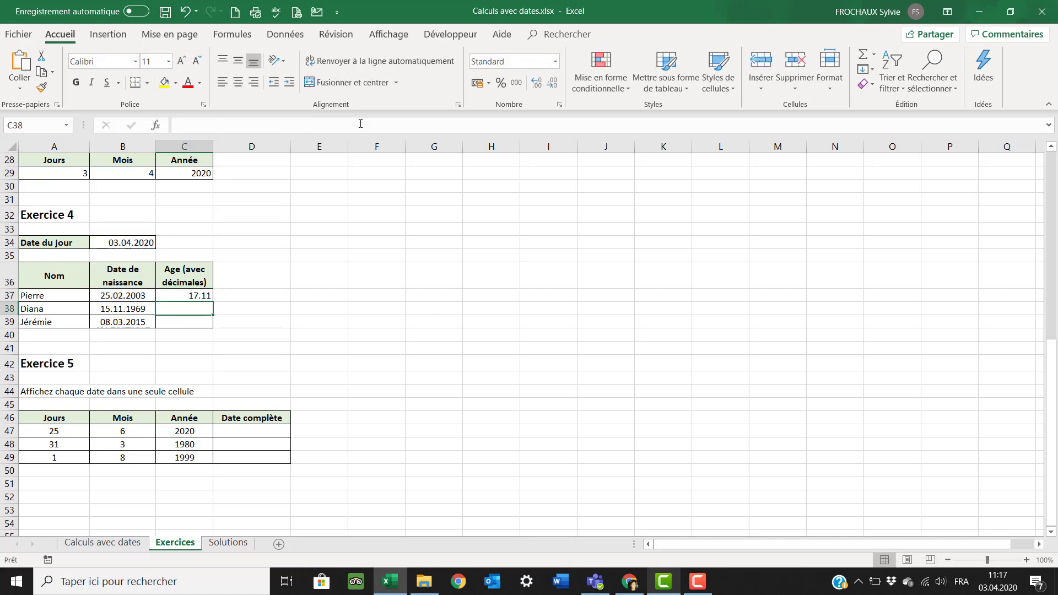
{"action": "left_click", "coordinate": [201, 296]}
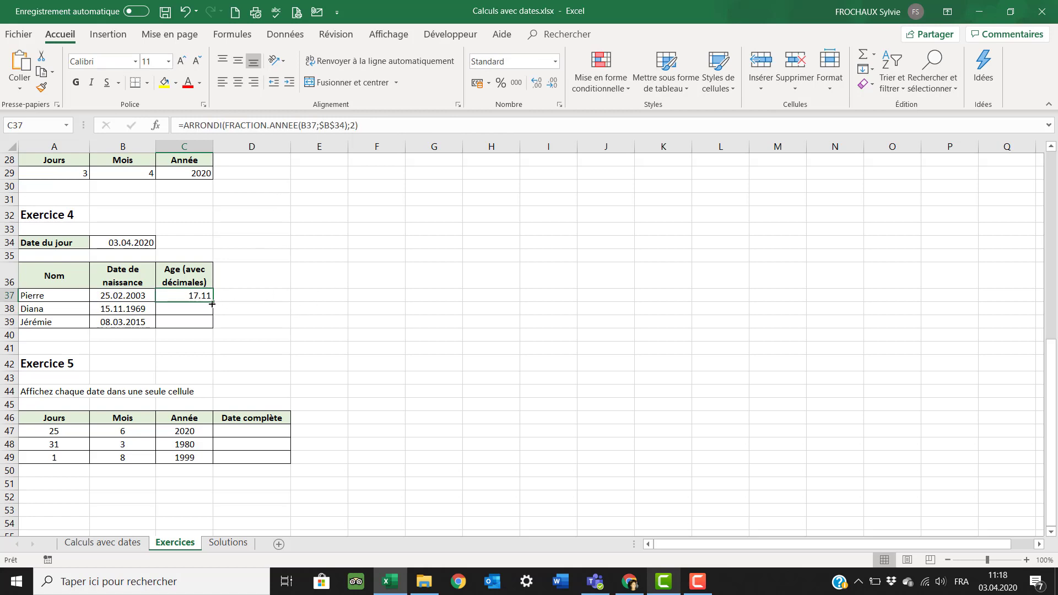
{"action": "left_click_drag", "start_coordinate": [213, 302], "coordinate": [213, 325]}
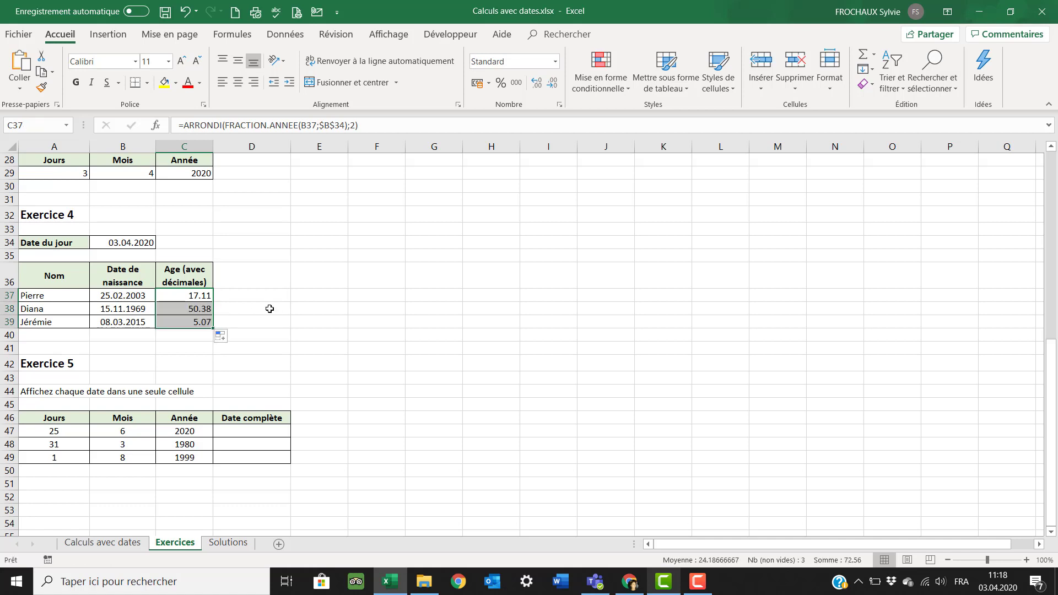
Step: Build the first full date in the Date complète cell D47 of Exercice 5 with the formula =DATE(C47;B47;A47)
{"action": "scroll", "coordinate": [269, 309], "scroll_direction": "down", "scroll_amount": 1}
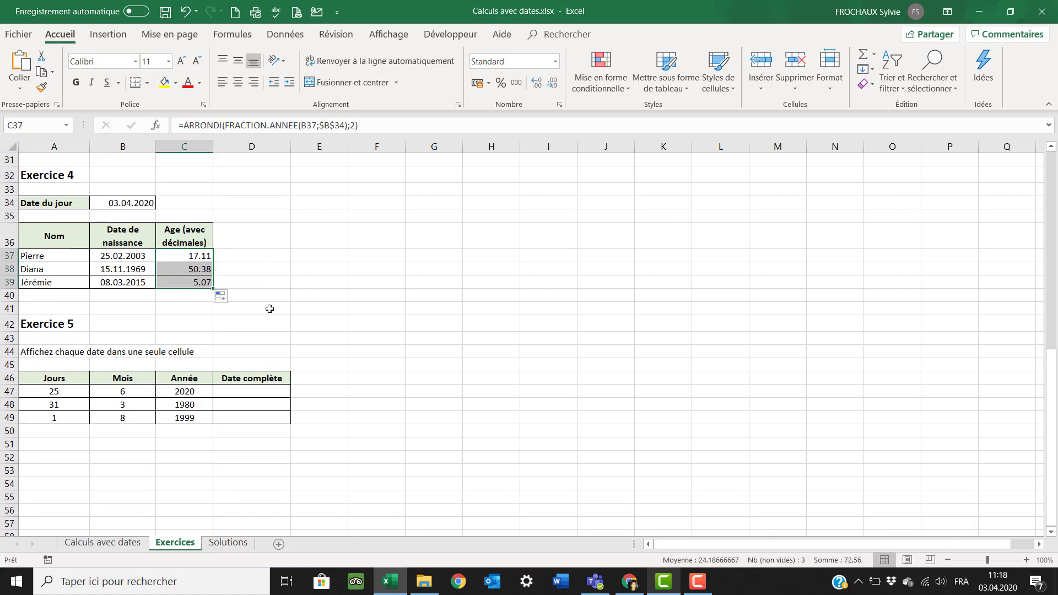
{"action": "scroll", "coordinate": [270, 309], "scroll_direction": "down", "scroll_amount": 1}
{"action": "left_click", "coordinate": [255, 350]}
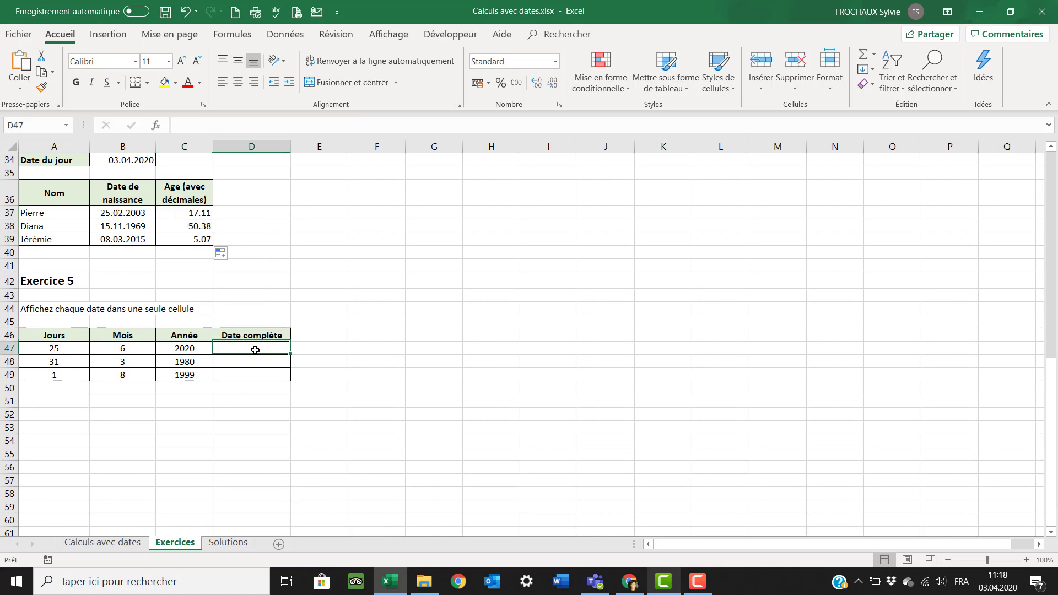
{"action": "scroll", "coordinate": [255, 350], "scroll_direction": "down", "scroll_amount": 1}
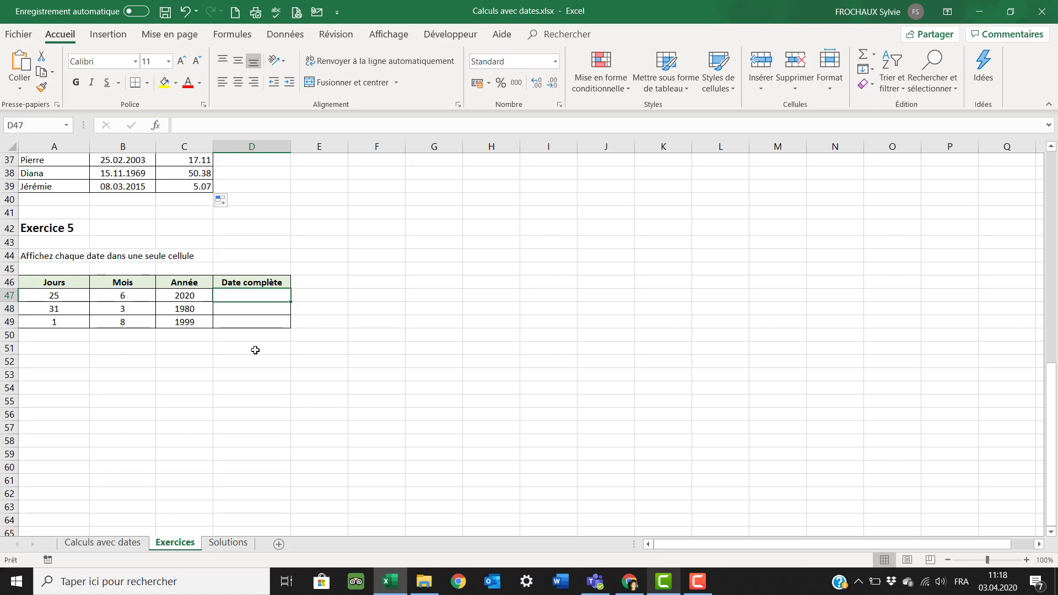
{"action": "type", "text": "="}
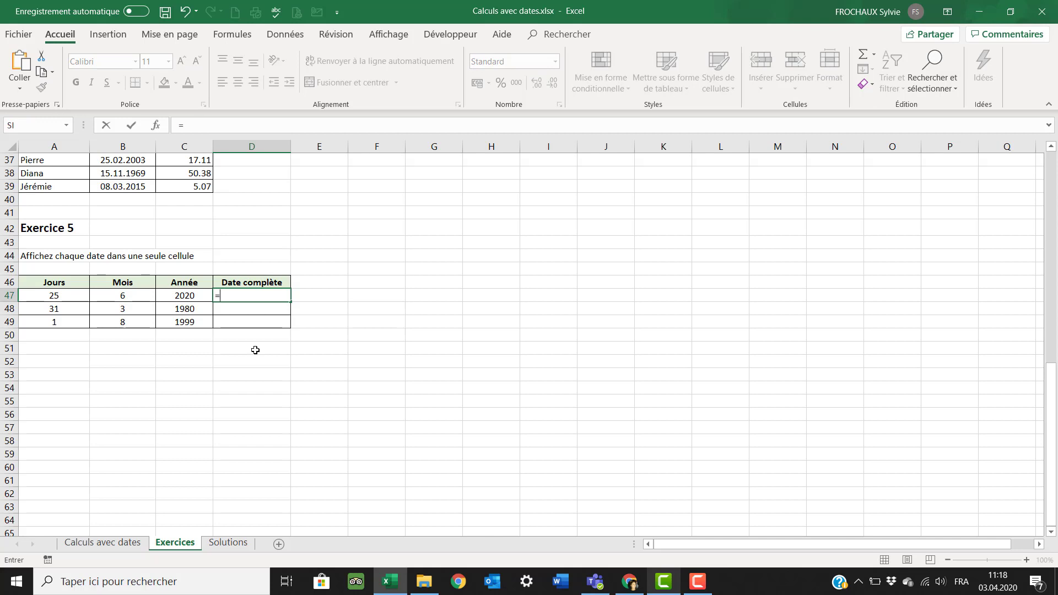
{"action": "type", "text": "d"}
{"action": "key", "text": "Tab"}
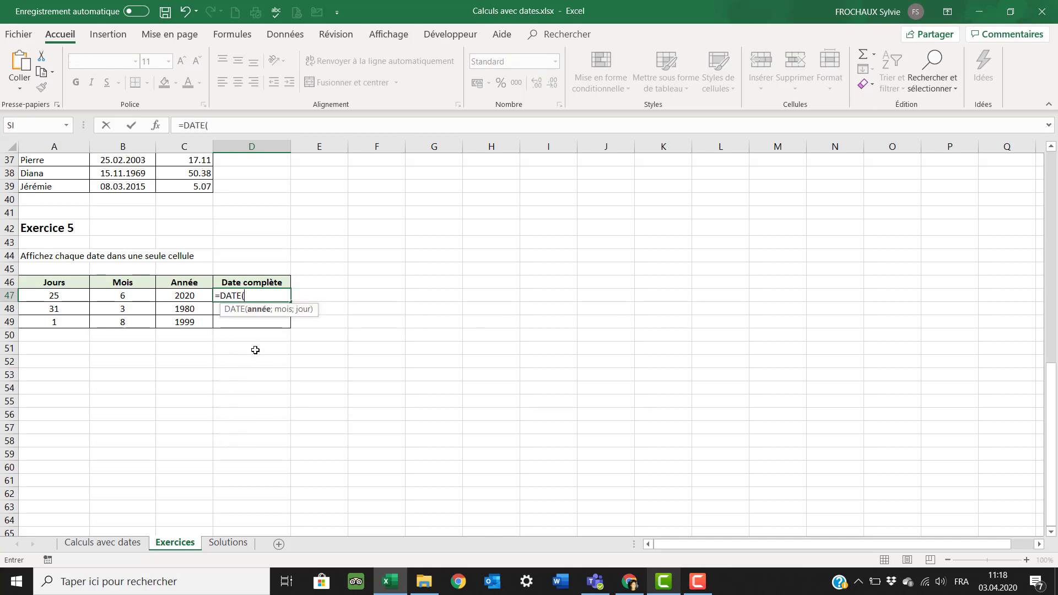
{"action": "left_click", "coordinate": [195, 295]}
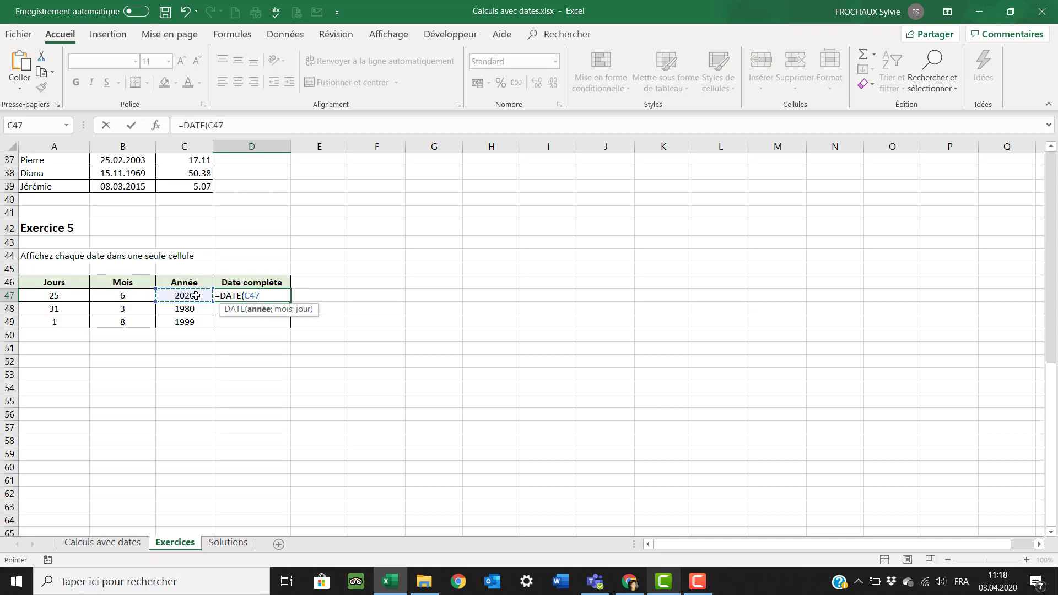
{"action": "type", "text": ";"}
{"action": "left_click", "coordinate": [121, 295]}
{"action": "type", "text": ";"}
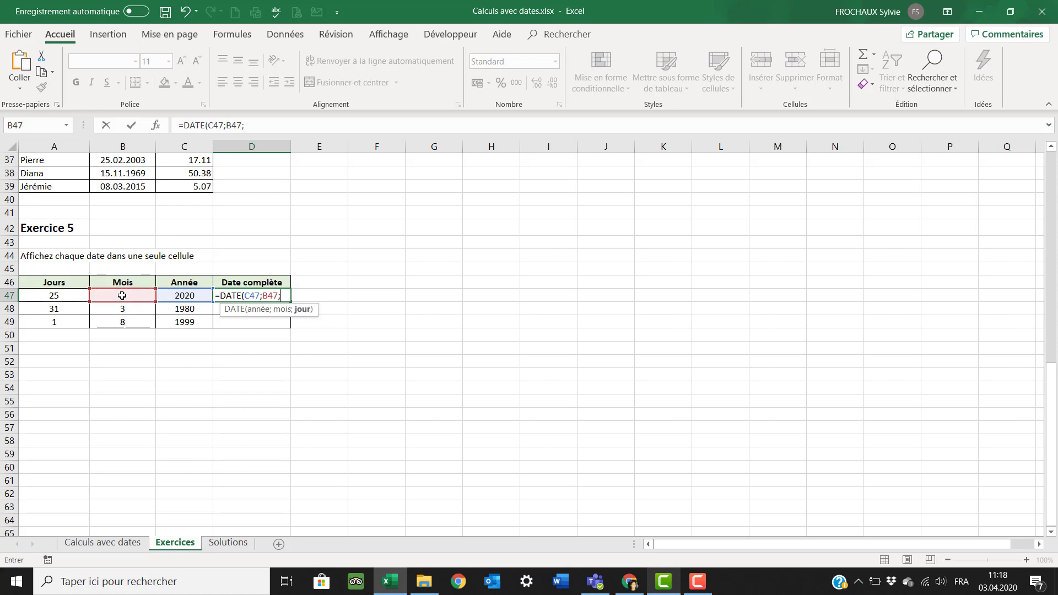
{"action": "left_click", "coordinate": [71, 297]}
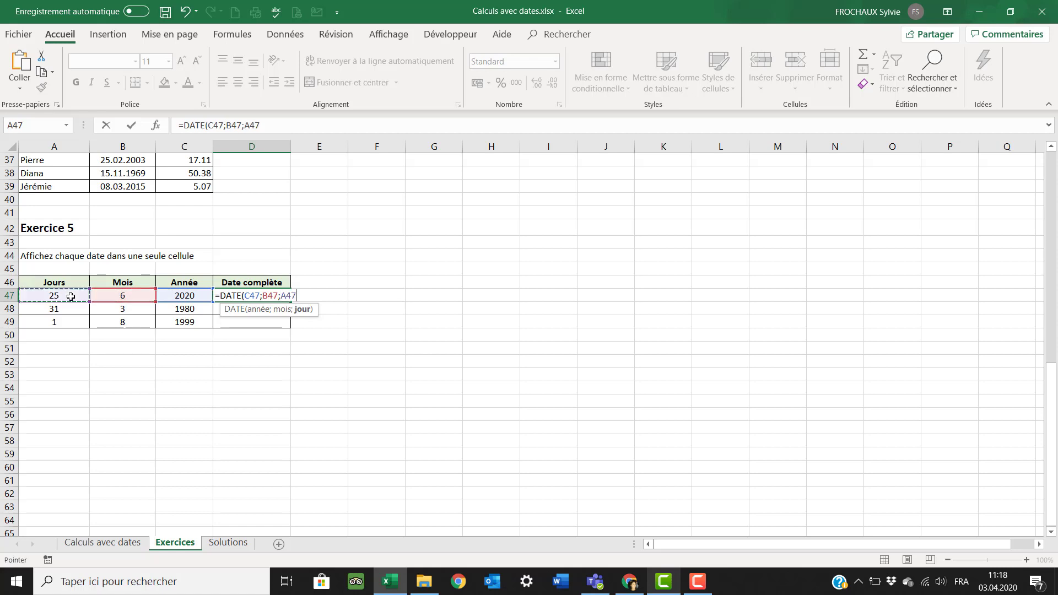
{"action": "type", "text": ")"}
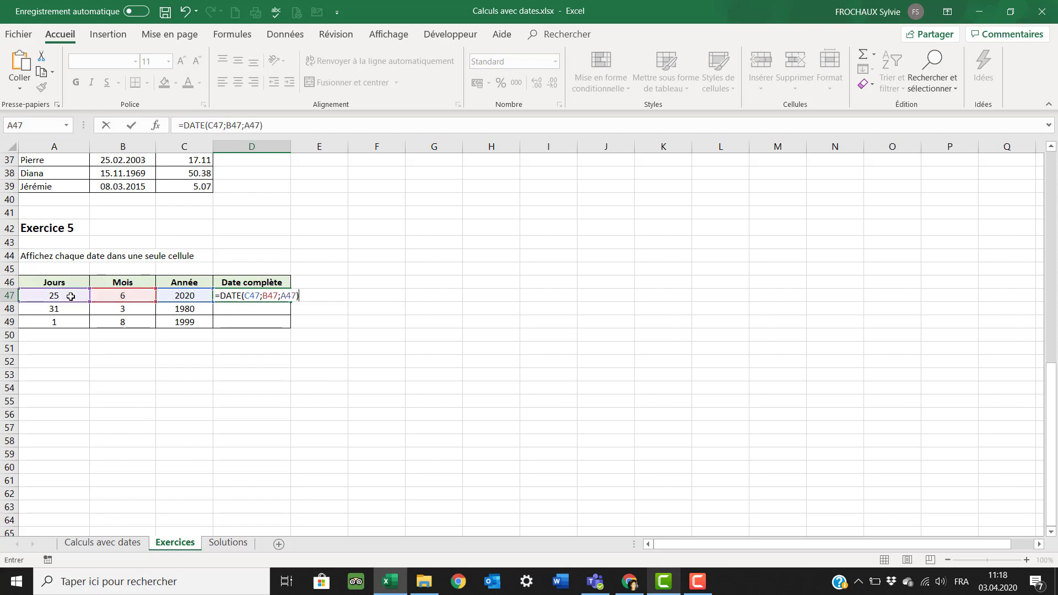
{"action": "key", "text": "Return"}
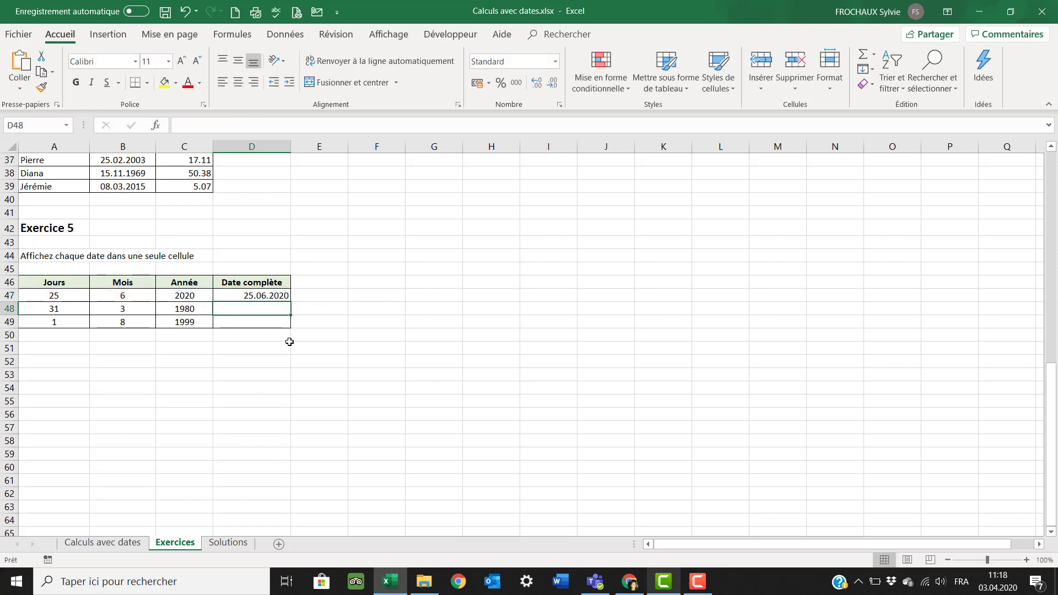
Step: Fill the DATE formula from D47 down to D49 and check the copied formulas in D48 and D49
{"action": "left_click", "coordinate": [276, 297]}
{"action": "left_click_drag", "start_coordinate": [289, 302], "coordinate": [291, 324]}
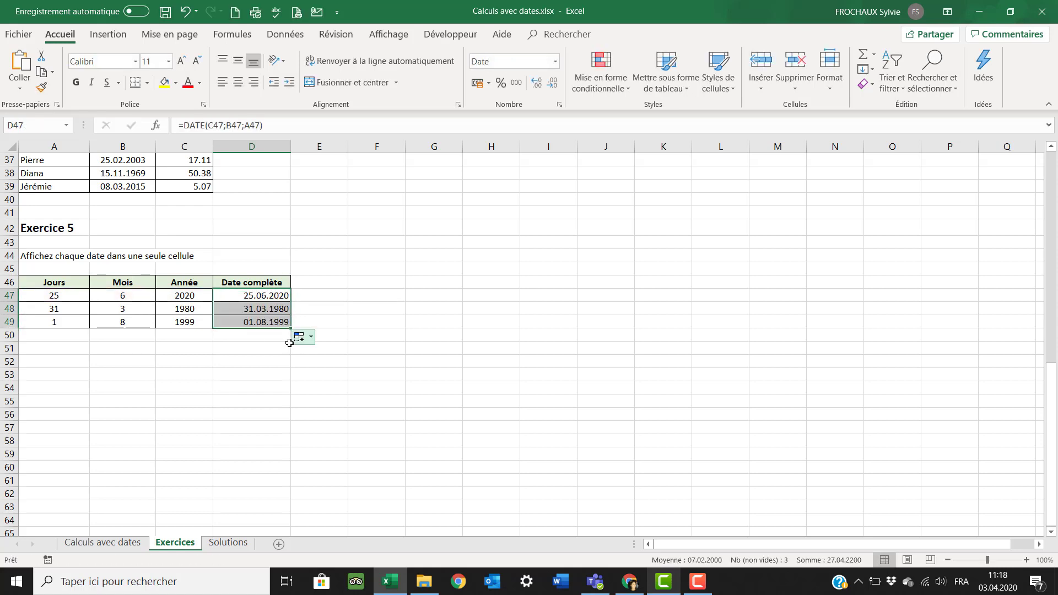
{"action": "left_click", "coordinate": [272, 314]}
{"action": "left_click", "coordinate": [271, 324]}
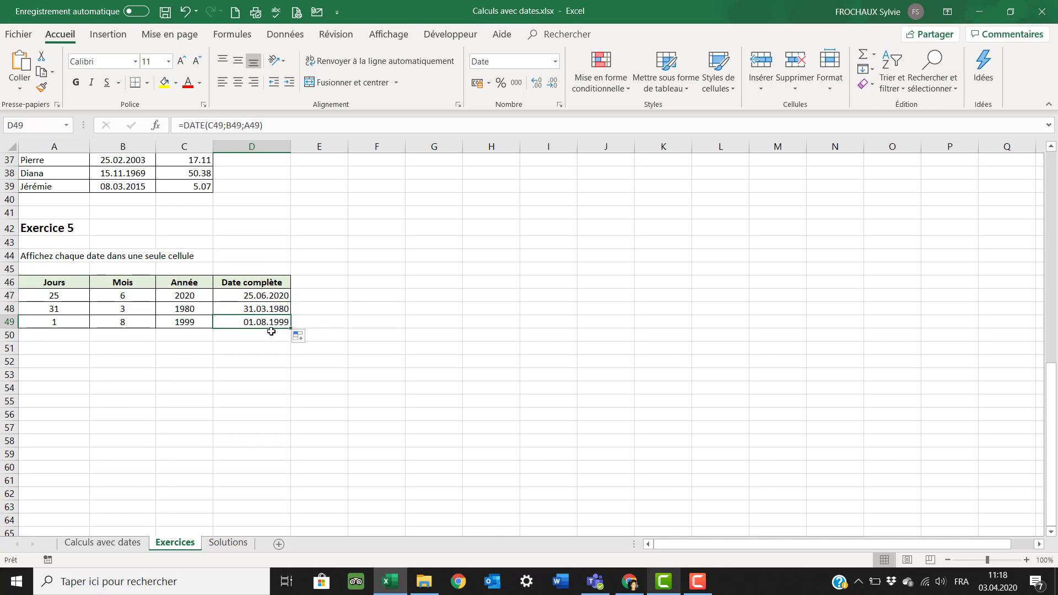